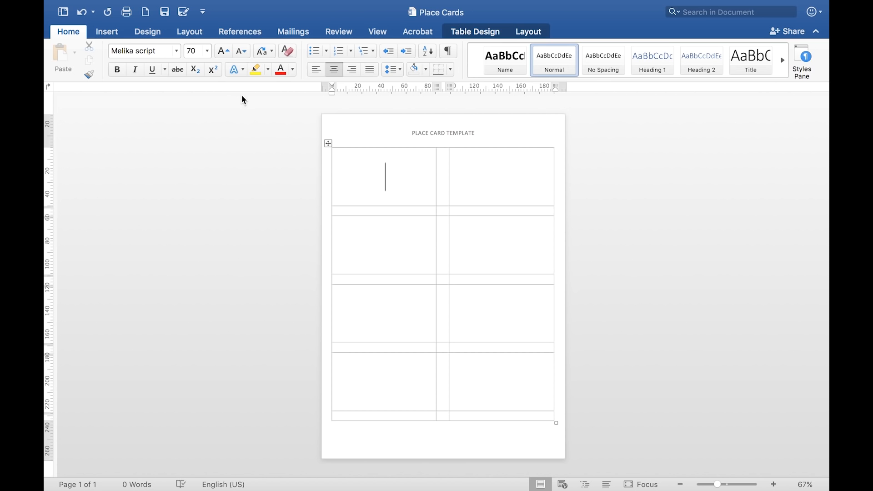
# Step: Set the document's paper size to US Letter
pyautogui.click(191, 33)
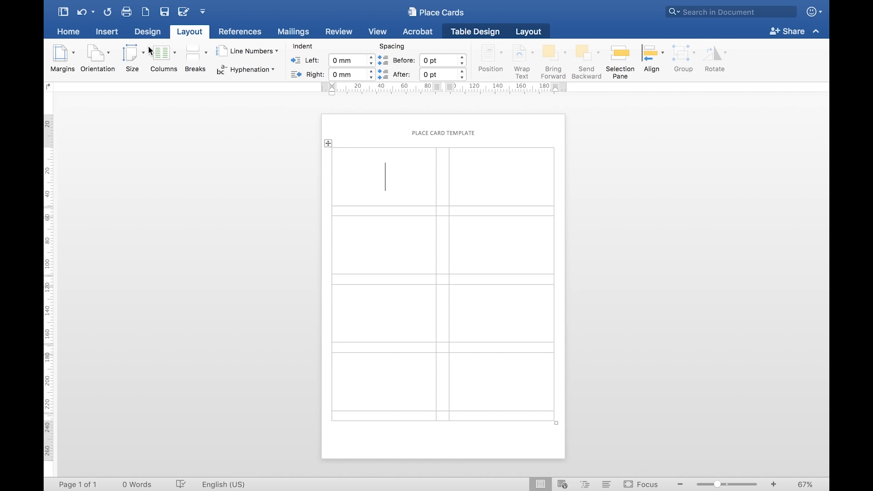
pyautogui.click(135, 61)
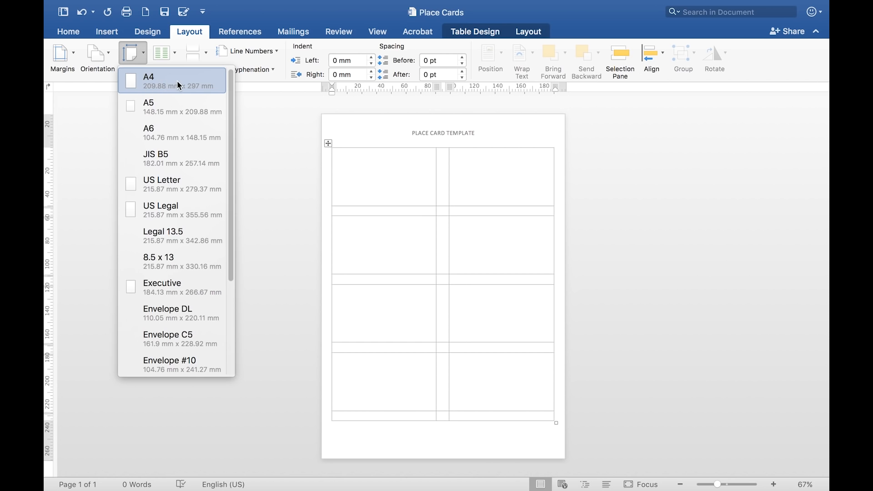
pyautogui.click(184, 181)
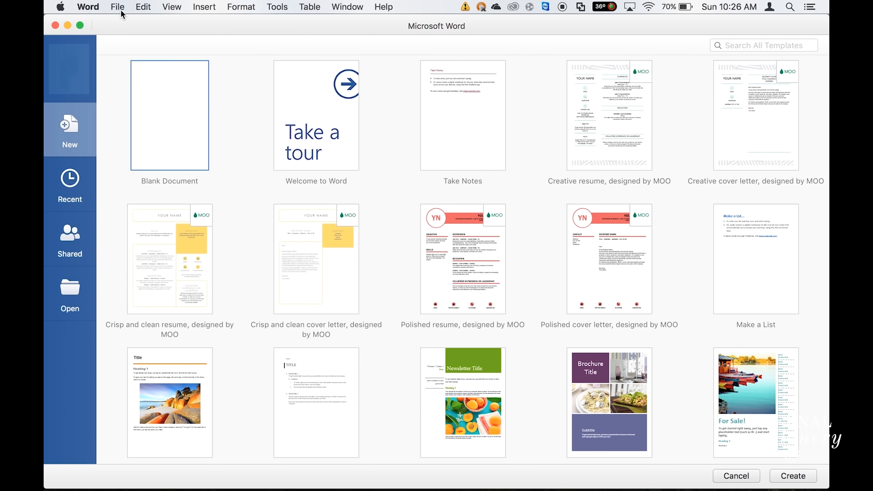
# Step: Open the Place Cards document from the Place Card Template folder
pyautogui.click(117, 7)
pyautogui.click(132, 42)
pyautogui.click(344, 119)
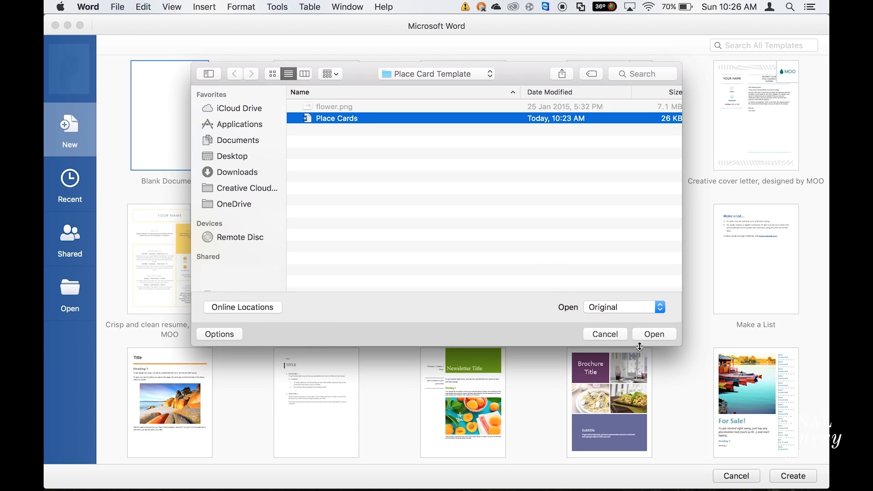
pyautogui.click(654, 334)
# Step: Enter a guest's first name in the first card of the template and format it in 70 pt Melika script
pyautogui.click(372, 176)
pyautogui.write('Abella')
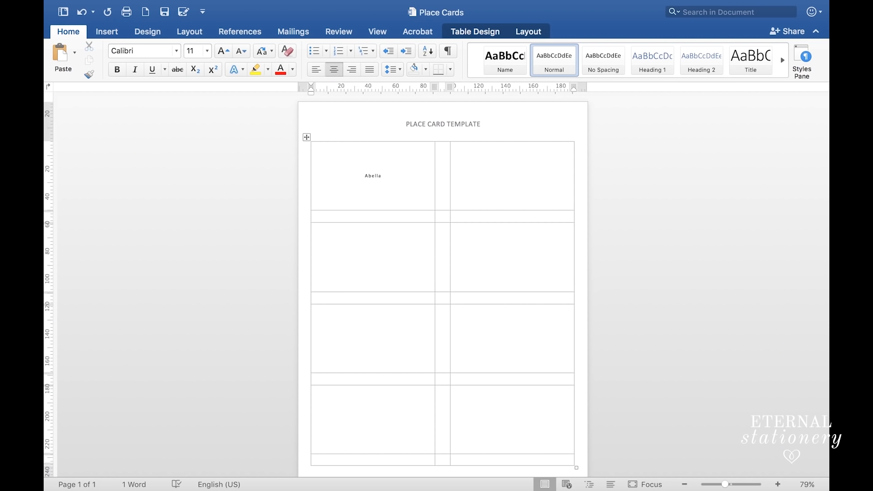
pyautogui.doubleClick(356, 172)
pyautogui.click(191, 52)
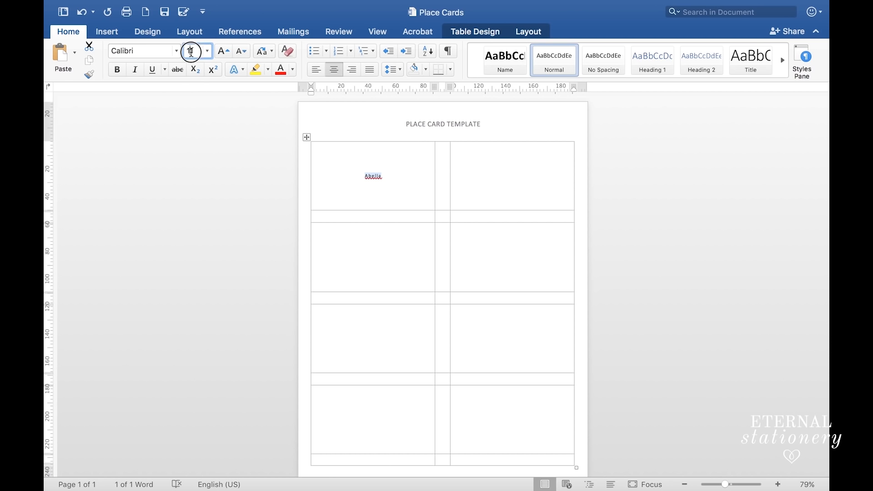
pyautogui.write('70')
pyautogui.press('Return')
pyautogui.click(161, 57)
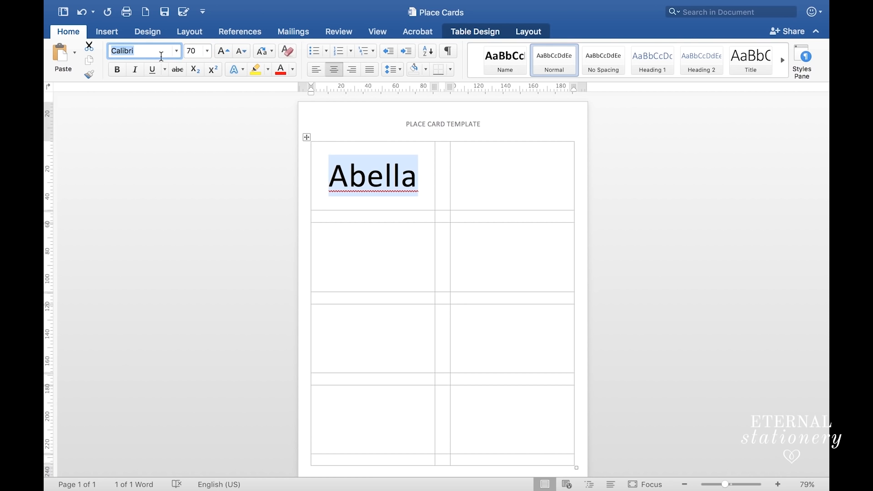
pyautogui.write('Meli')
pyautogui.press('Return')
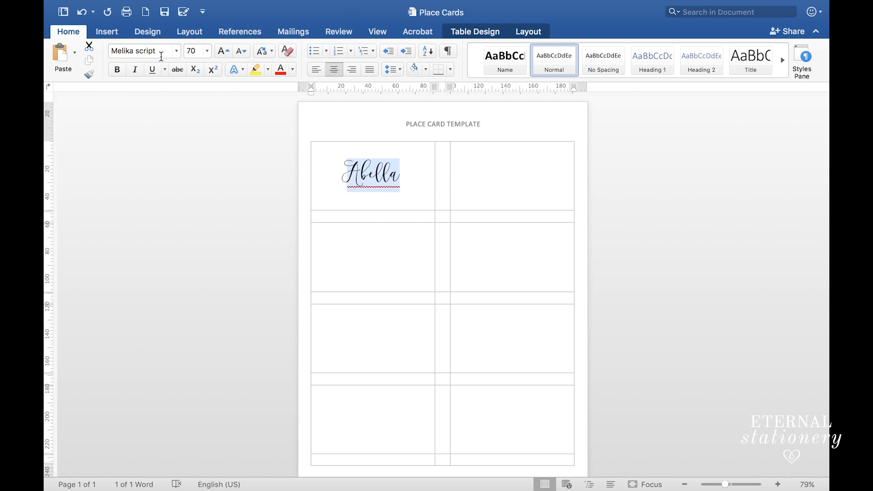
# Step: Copy the formatted name from the first card into the other seven cards and save the document
pyautogui.click(389, 187)
pyautogui.doubleClick(384, 180)
pyautogui.press('super+c')
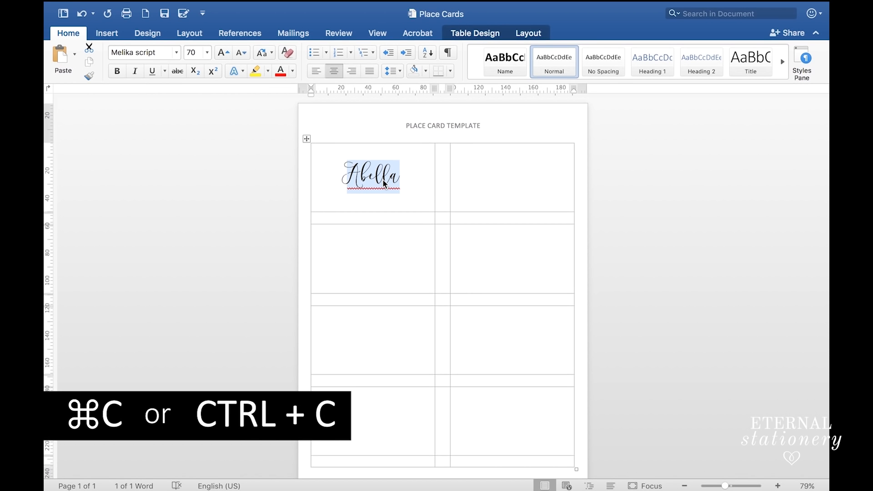
pyautogui.click(516, 184)
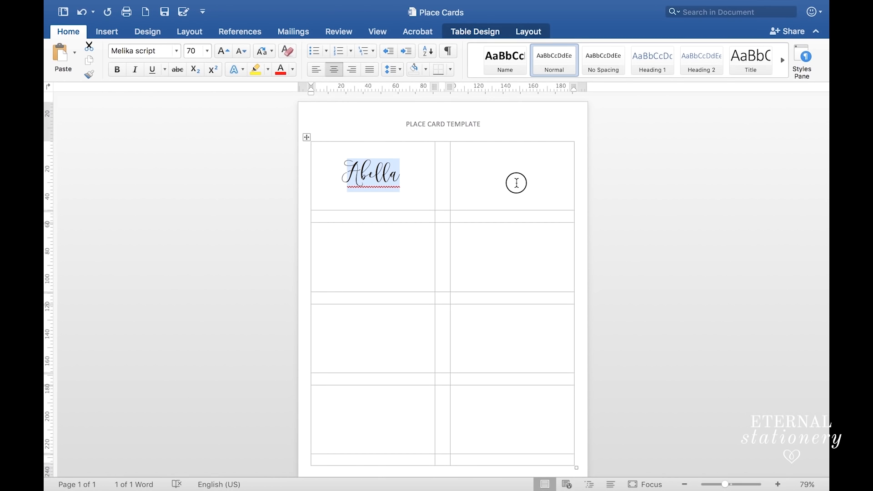
pyautogui.press('super+v')
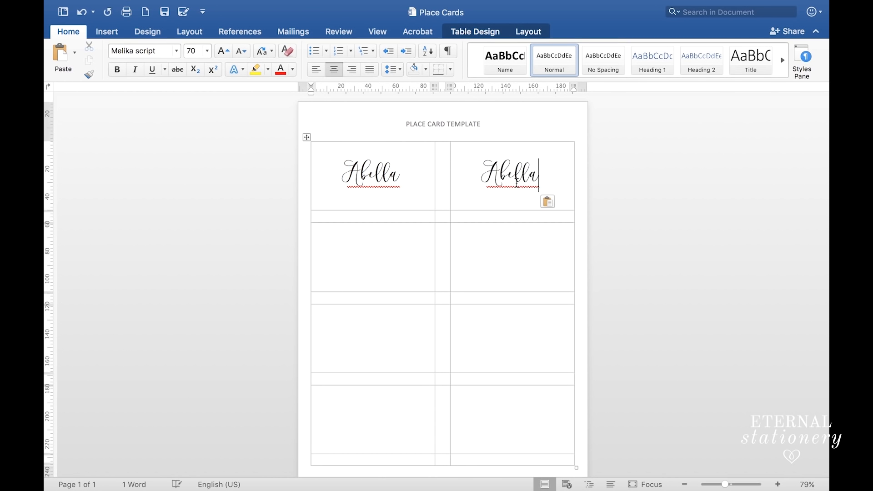
pyautogui.click(415, 252)
pyautogui.press('super+v')
pyautogui.click(506, 267)
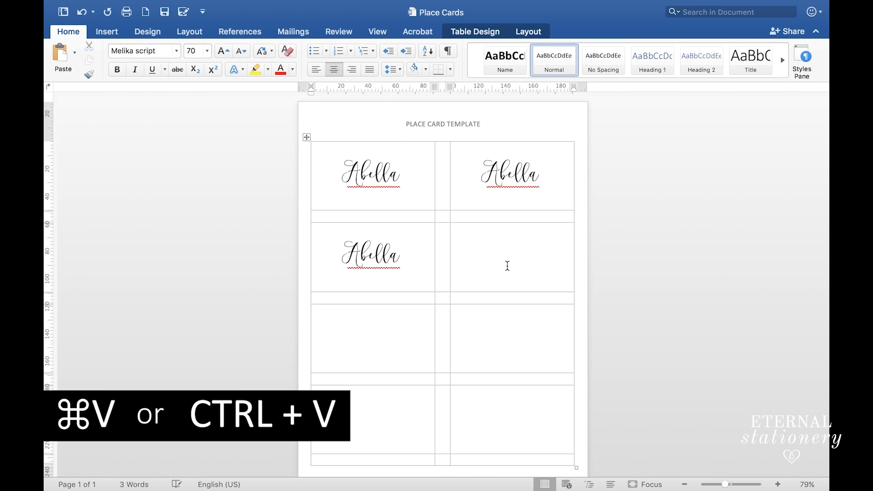
pyautogui.press('super+v')
pyautogui.click(392, 339)
pyautogui.press('super+v')
pyautogui.click(503, 335)
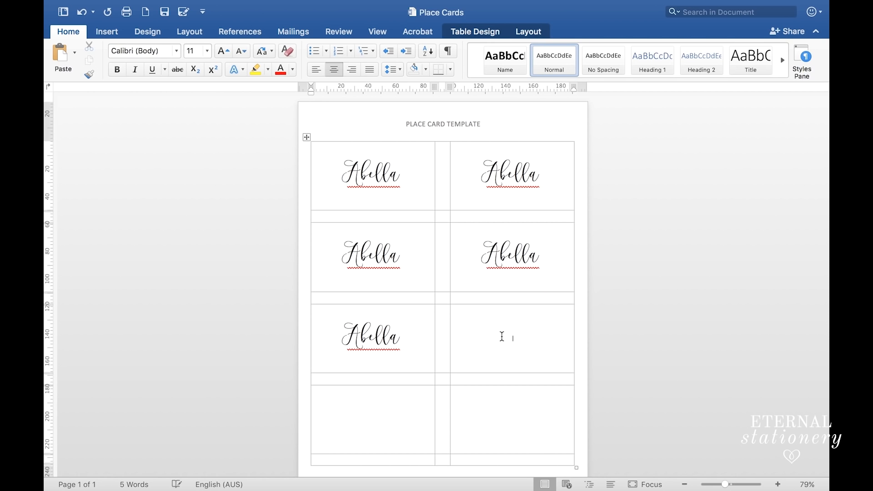
pyautogui.press('super+v')
pyautogui.click(388, 417)
pyautogui.press('super+v')
pyautogui.click(511, 425)
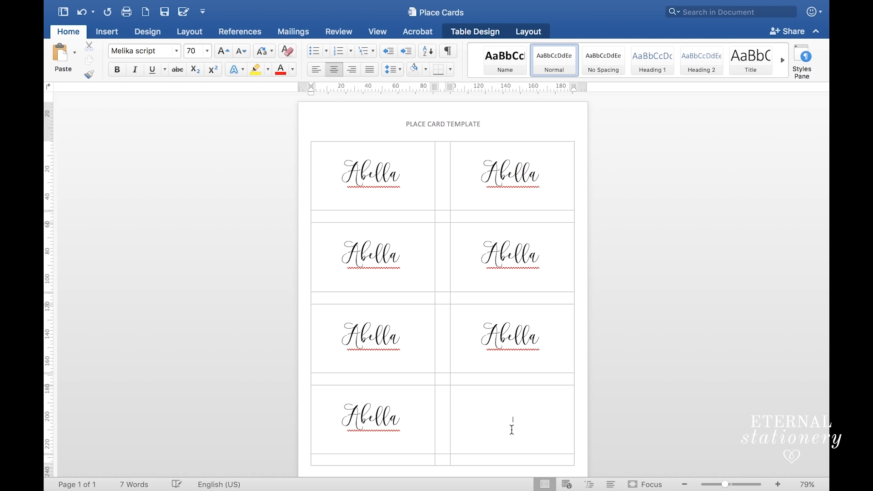
pyautogui.press('super+v')
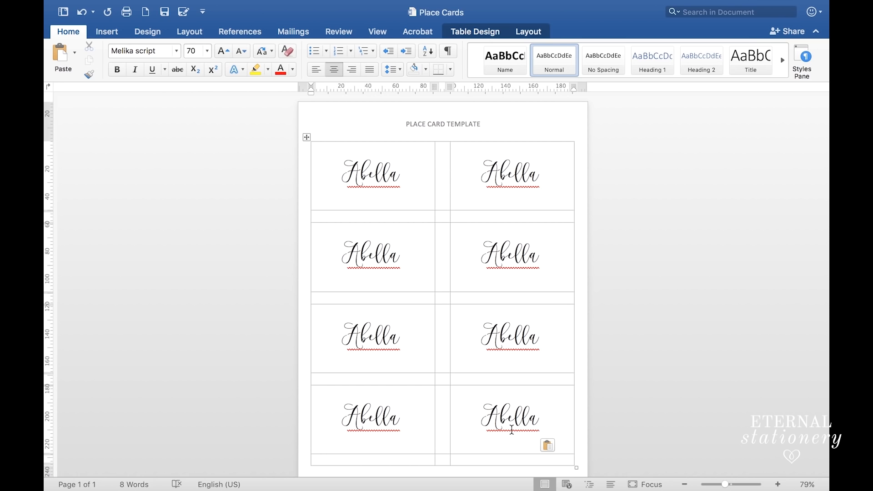
pyautogui.scroll(-1, 397, 212)
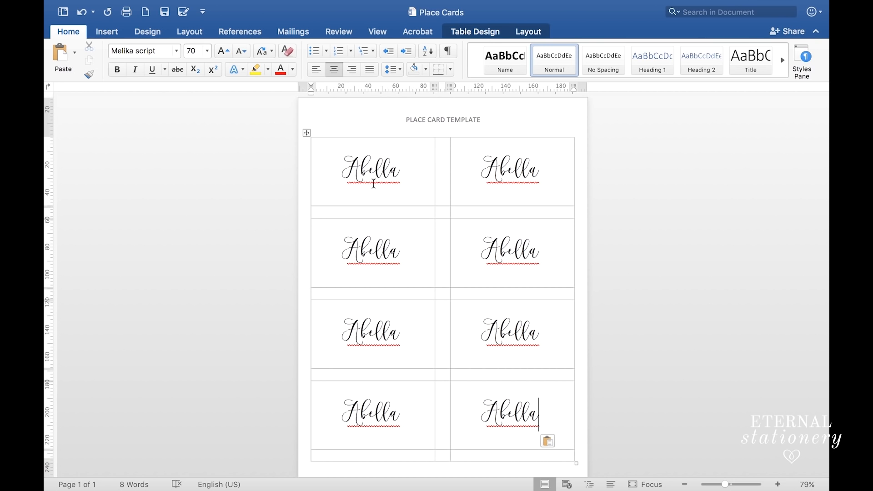
pyautogui.click(166, 17)
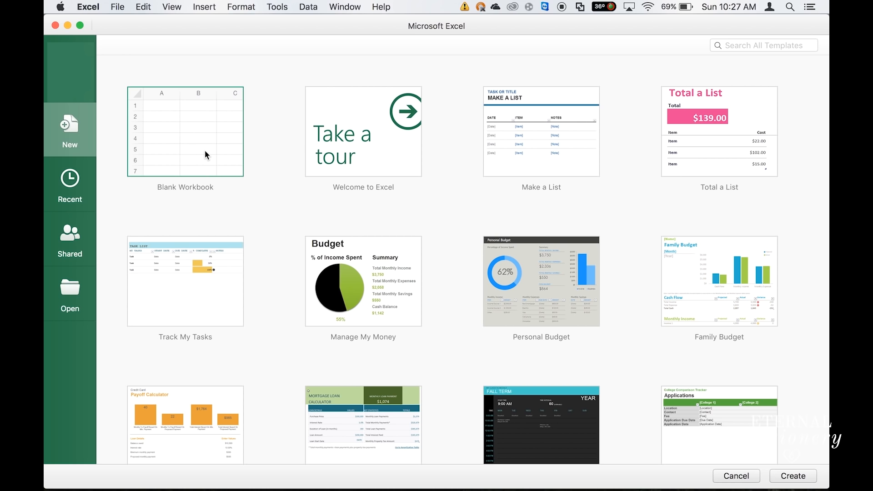
# Step: Create a blank workbook in Excel and list ten guests' first names in A2:A11 under the heading "Names" in A1
pyautogui.doubleClick(205, 151)
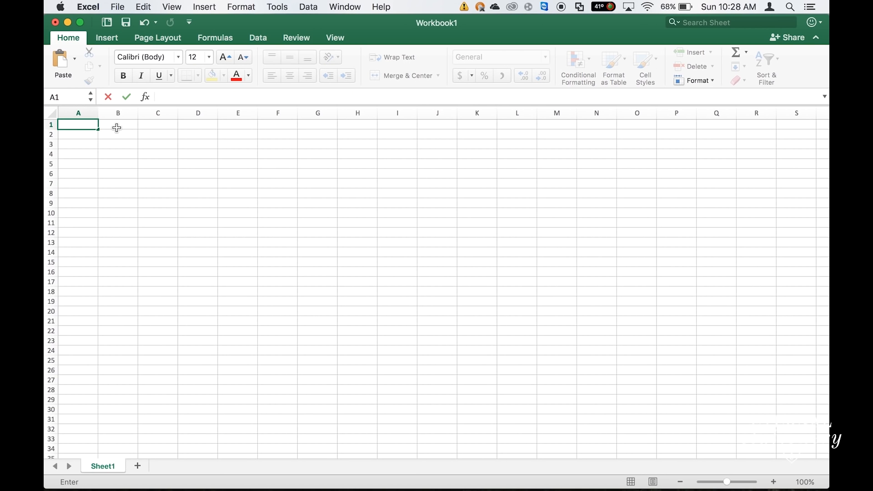
pyautogui.write('Names')
pyautogui.press('Return')
pyautogui.write('Abella')
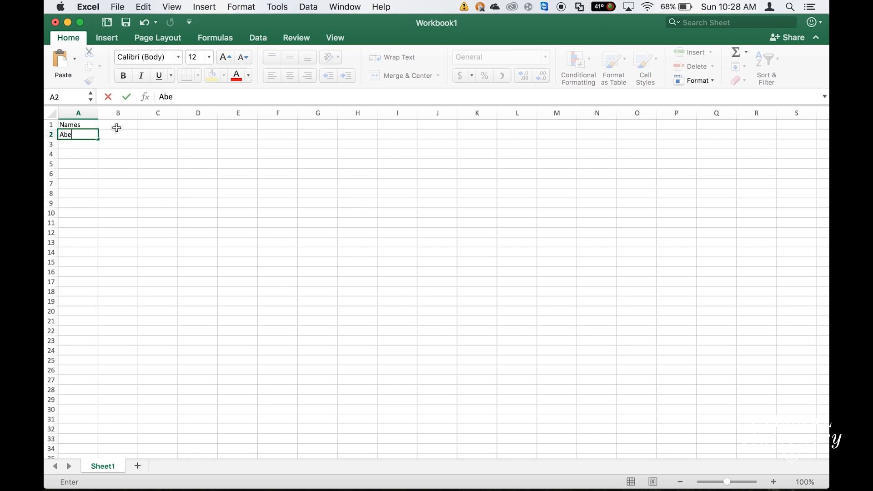
pyautogui.press('Return')
pyautogui.write('James')
pyautogui.press('Return')
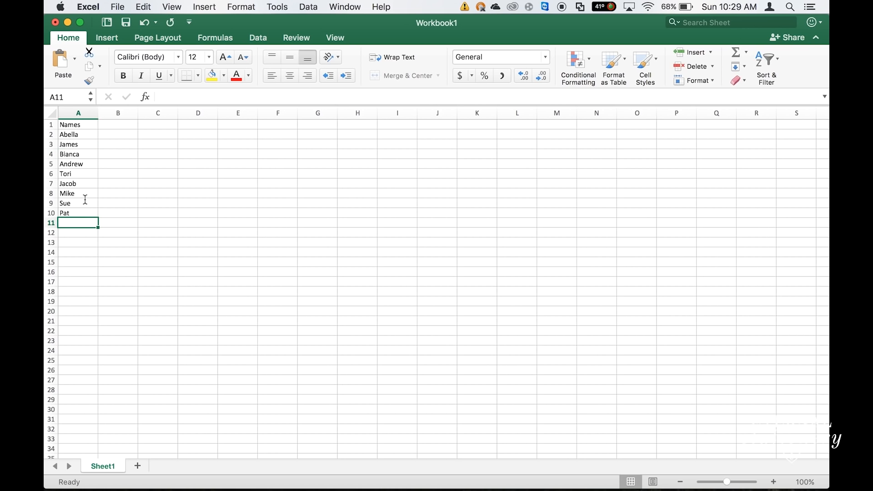
pyautogui.write('Nancy')
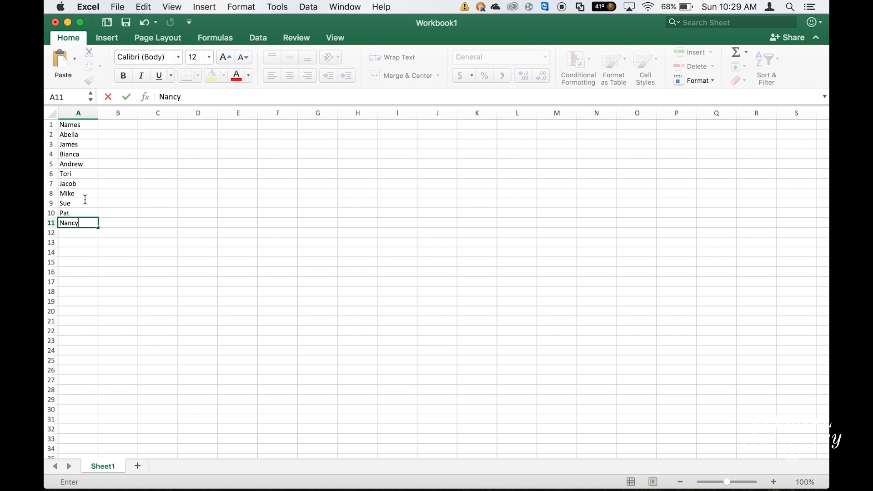
pyautogui.click(158, 173)
# Step: Save the workbook as Guestlist in the Place Card Template folder, in Excel Workbook (.xlsx) format
pyautogui.click(119, 7)
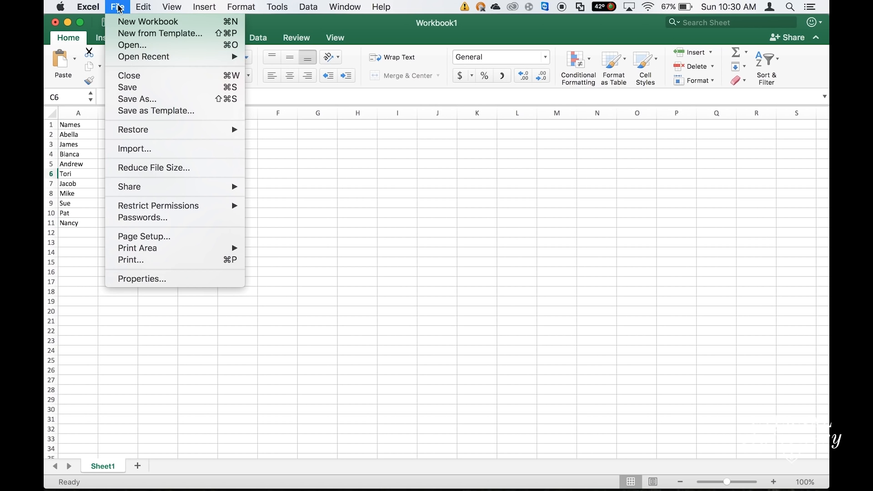
pyautogui.click(150, 99)
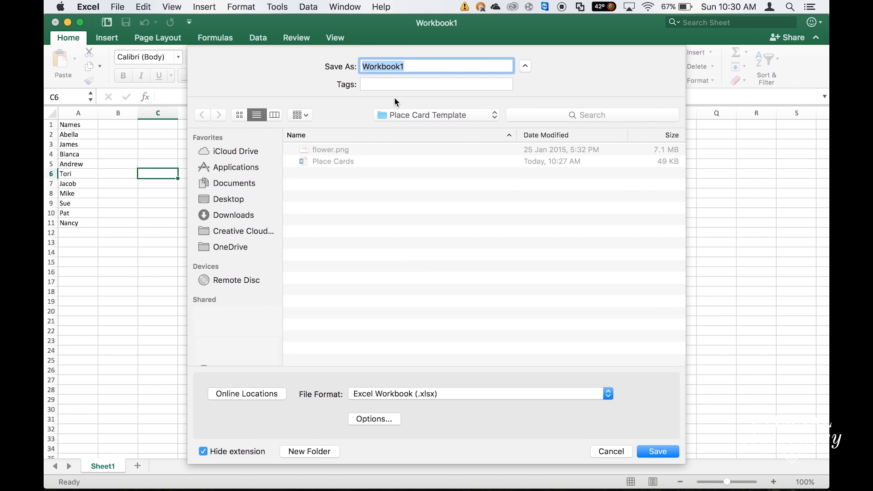
pyautogui.write('Guestlist')
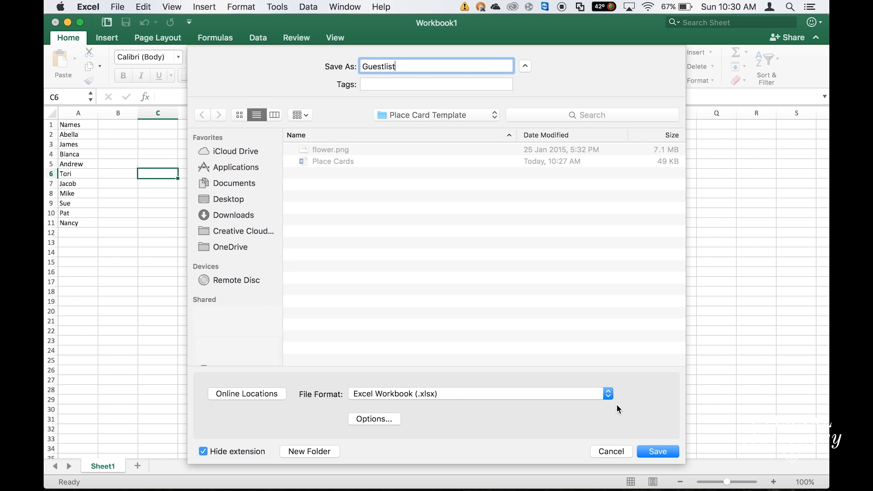
pyautogui.click(653, 452)
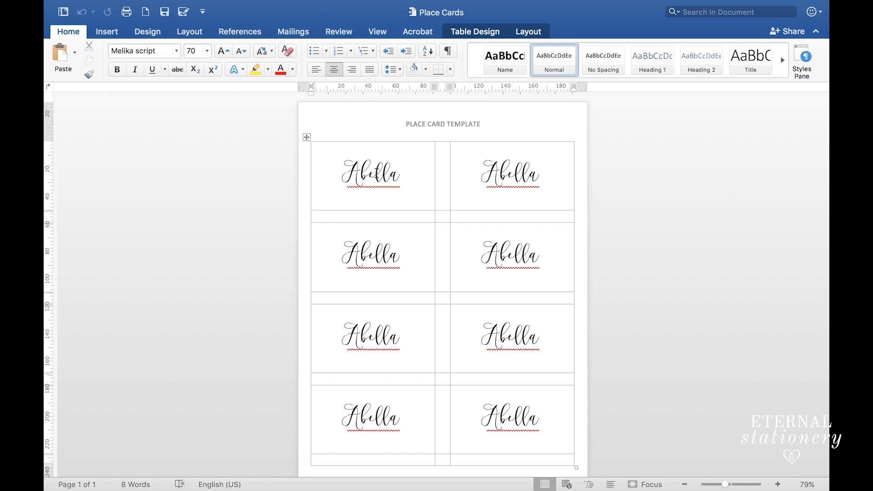
# Step: In Word, use the existing Guestlist file as the mail merge recipient list and replace the first card's name with the Names merge field
pyautogui.doubleClick(378, 177)
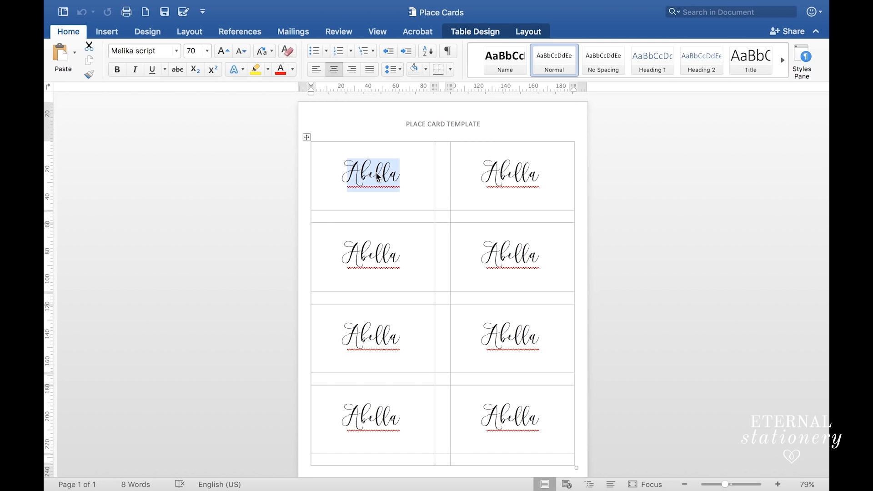
pyautogui.click(294, 31)
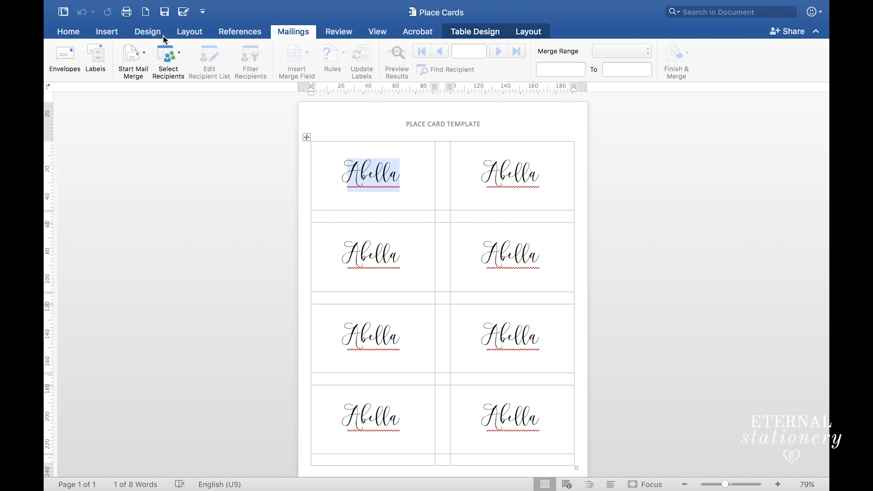
pyautogui.click(175, 57)
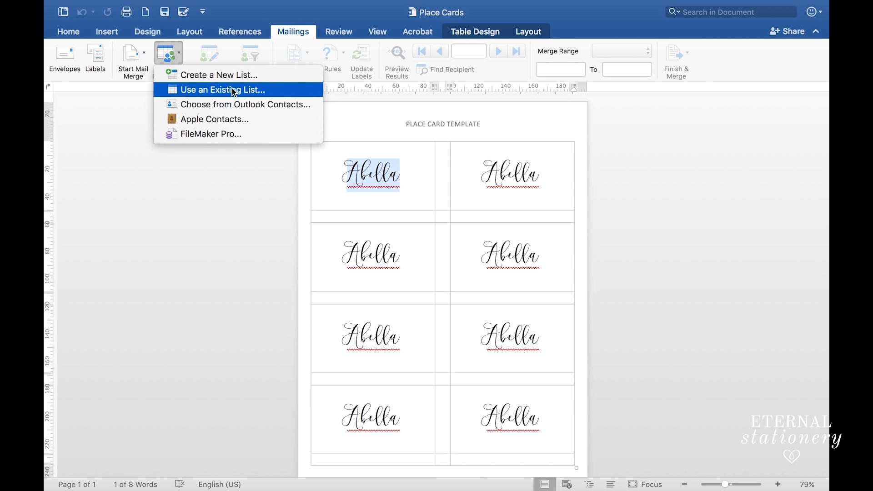
pyautogui.click(198, 91)
pyautogui.click(345, 133)
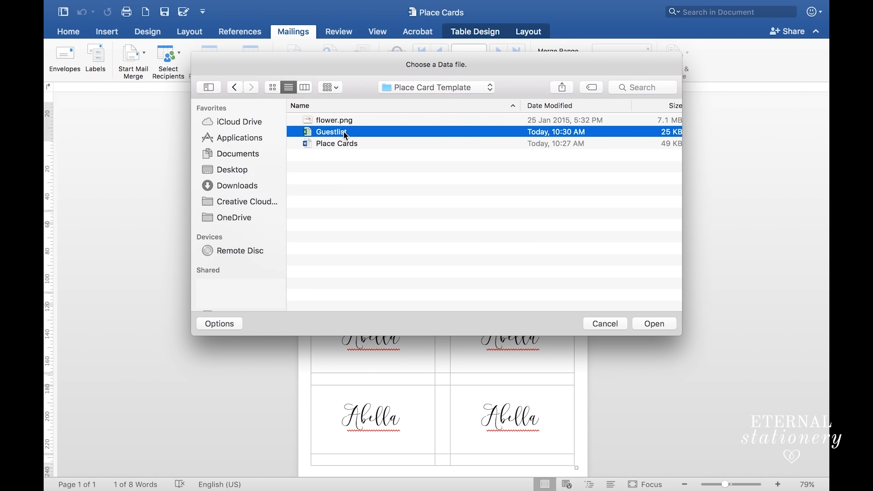
pyautogui.doubleClick(345, 134)
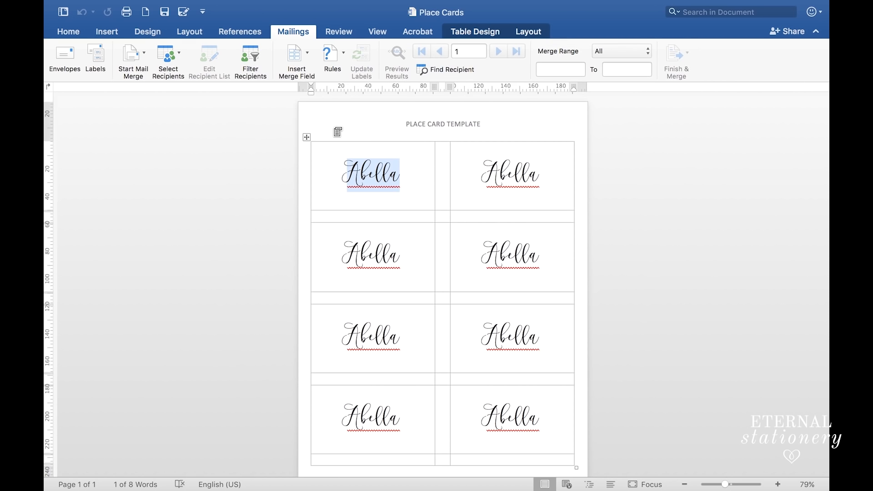
pyautogui.click(301, 64)
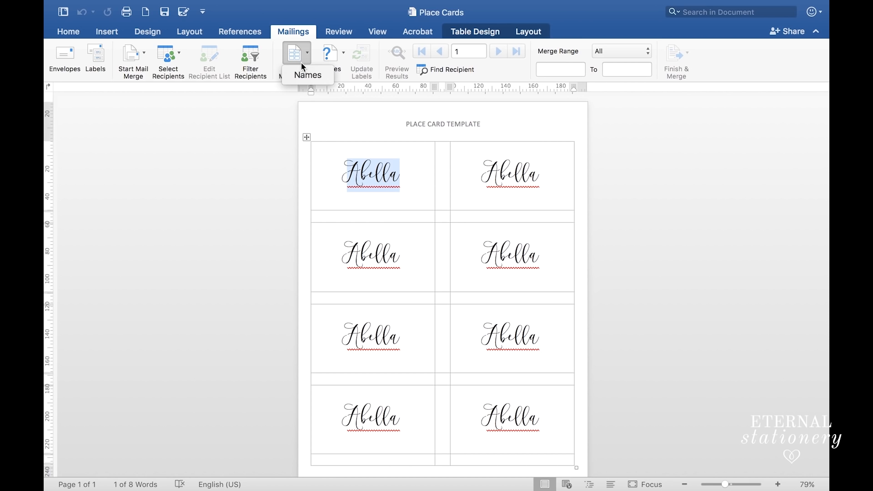
pyautogui.click(304, 77)
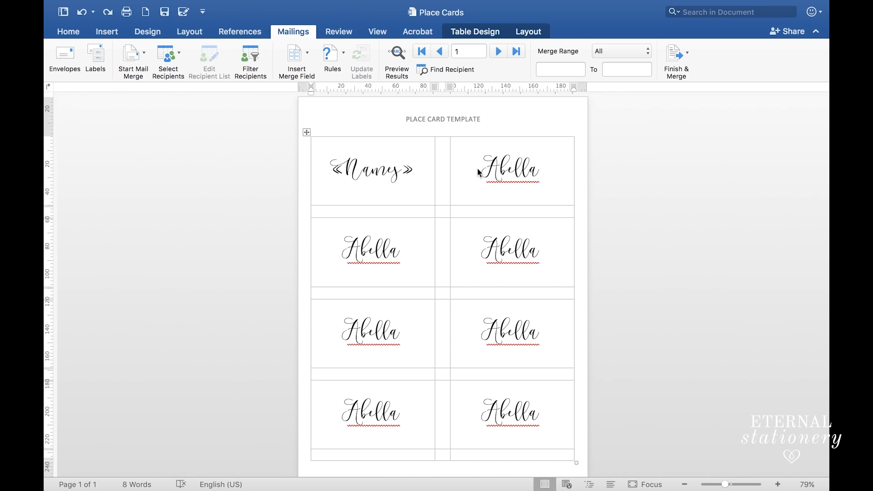
# Step: Replace the name in the second card of the first row with a Next Record rule
pyautogui.doubleClick(512, 168)
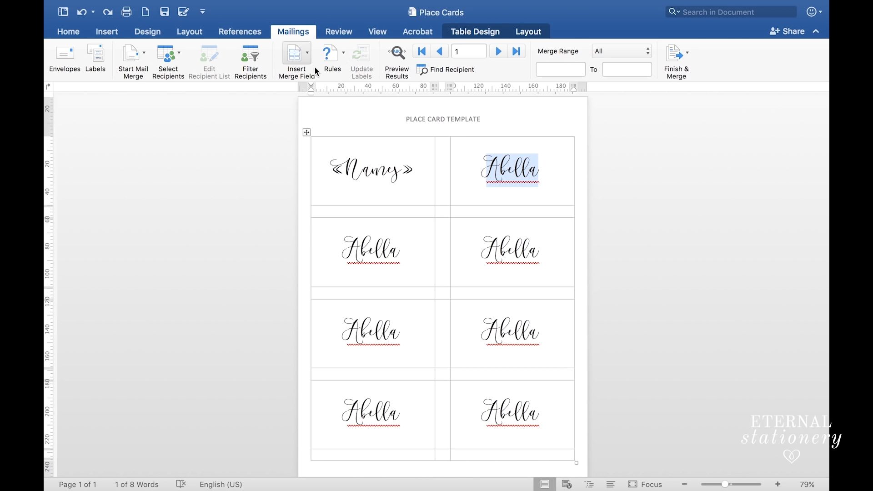
pyautogui.click(331, 57)
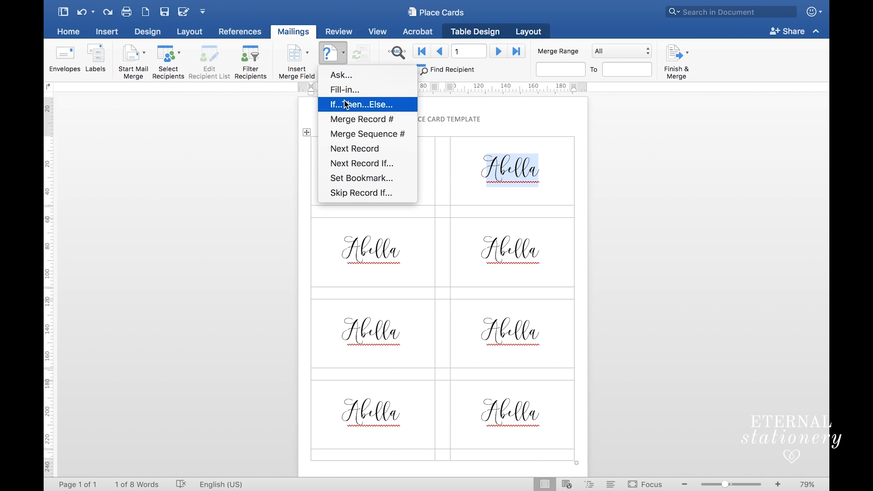
pyautogui.click(356, 149)
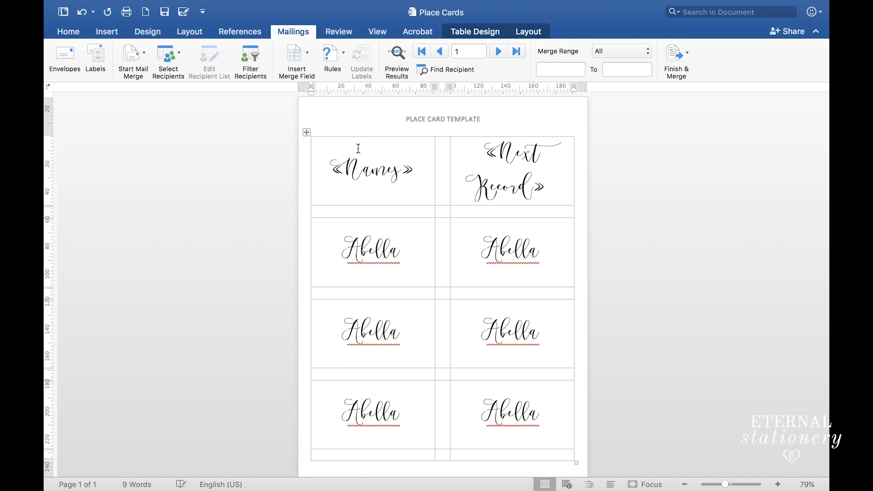
# Step: Insert the Names merge field after the second card's Next Record rule and format the rule's text in Calibri, size 8
pyautogui.click(295, 55)
pyautogui.click(304, 76)
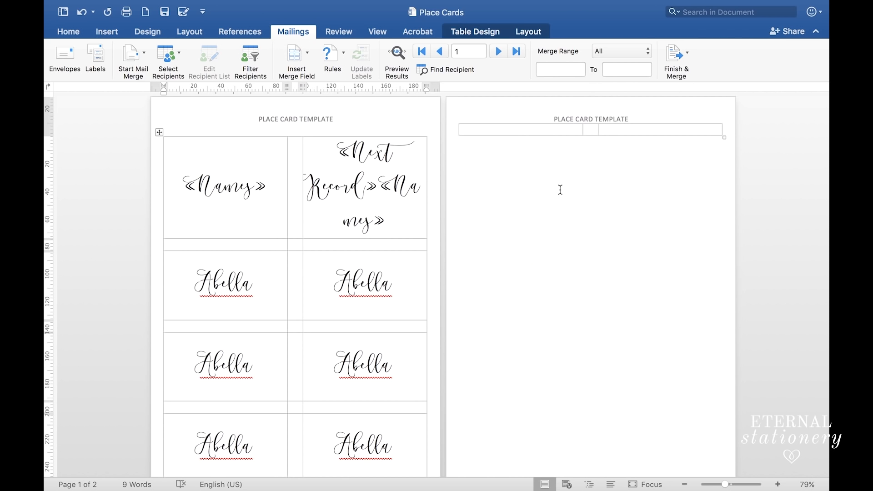
pyautogui.moveTo(378, 180); pyautogui.dragTo(340, 153)
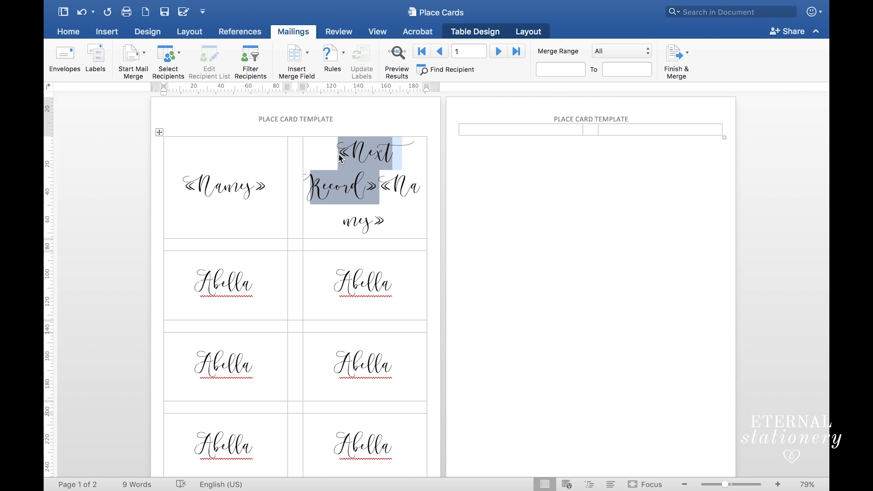
pyautogui.click(71, 32)
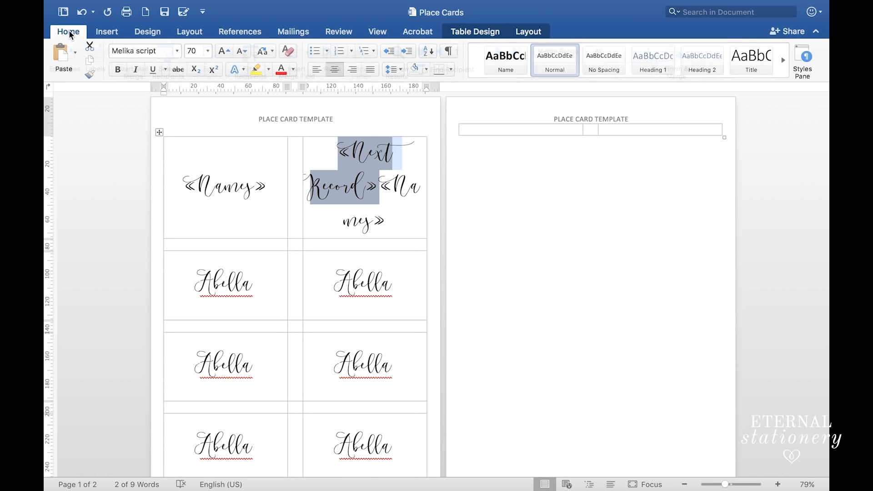
pyautogui.click(142, 51)
pyautogui.write('Calibri')
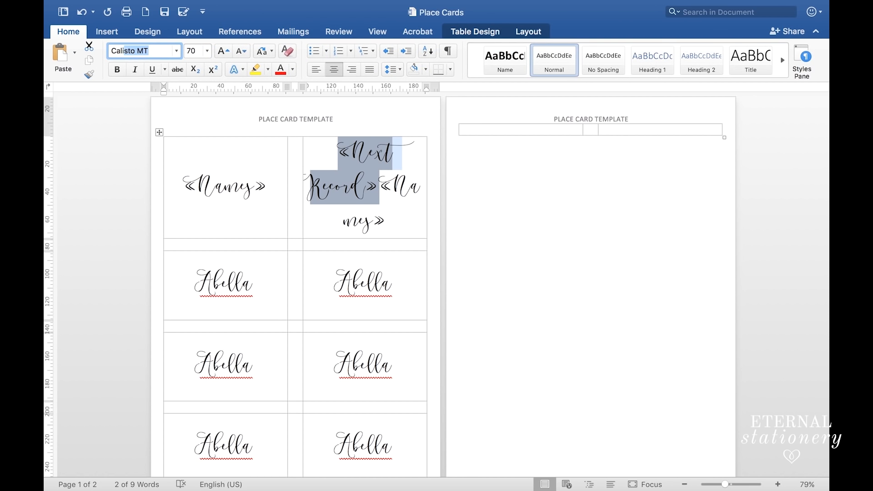
pyautogui.press('Return')
pyautogui.click(189, 50)
pyautogui.write('8')
pyautogui.press('Return')
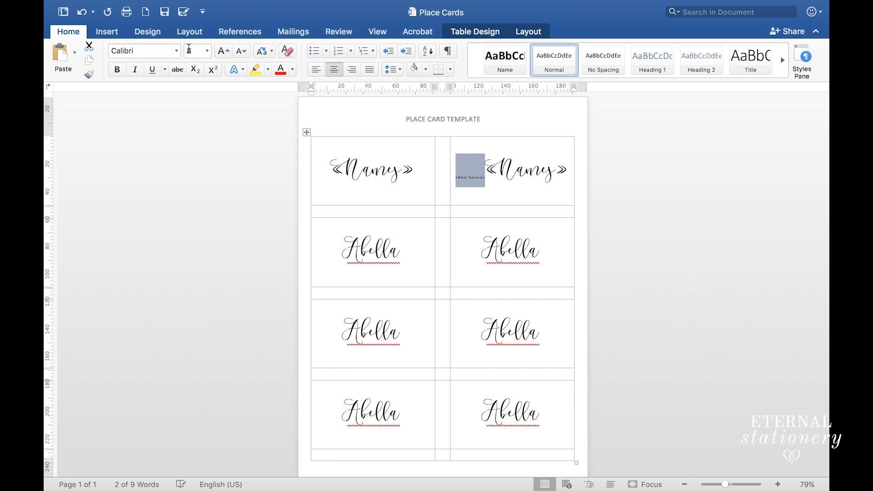
# Step: Copy the second card's Next Record rule and Names field over the sample names in the remaining six cards
pyautogui.click(502, 182)
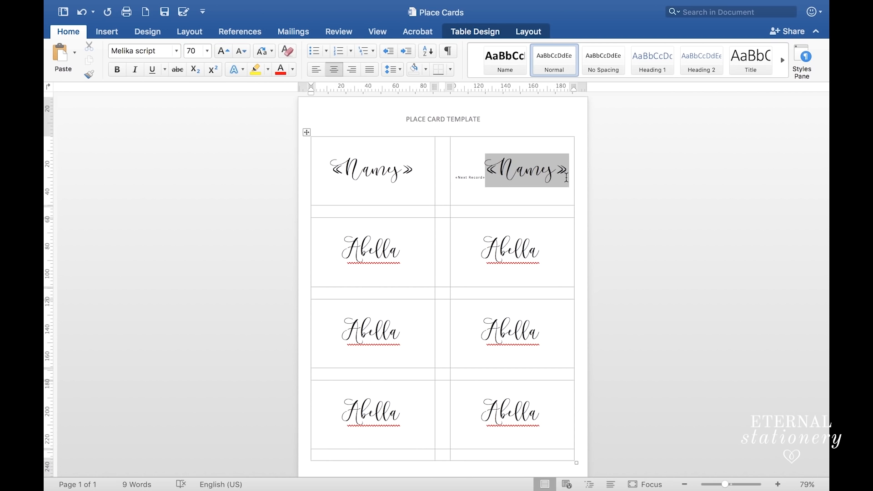
pyautogui.moveTo(567, 169); pyautogui.dragTo(460, 170)
pyautogui.press('super+c')
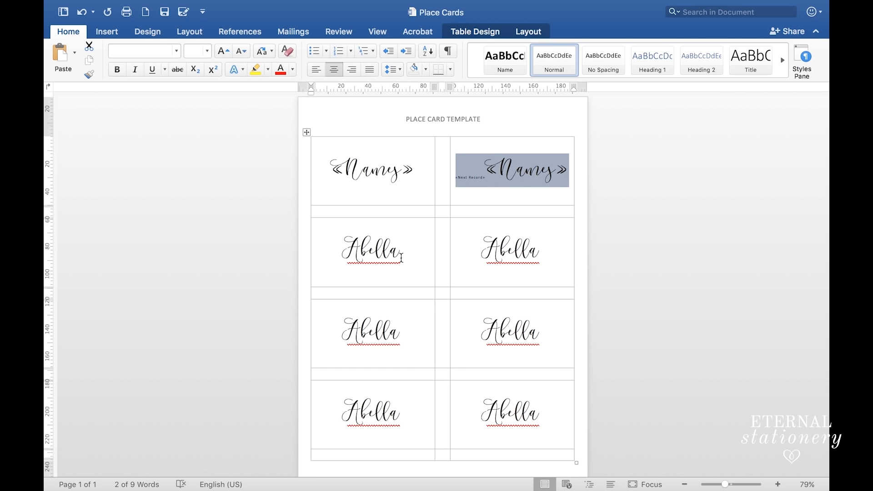
pyautogui.doubleClick(370, 253)
pyautogui.press('super+v')
pyautogui.doubleClick(509, 263)
pyautogui.press('super+v')
pyautogui.doubleClick(386, 332)
pyautogui.press('super+v')
pyautogui.doubleClick(499, 336)
pyautogui.press('super+v')
pyautogui.doubleClick(377, 413)
pyautogui.press('super+v')
pyautogui.doubleClick(489, 420)
pyautogui.press('super+v')
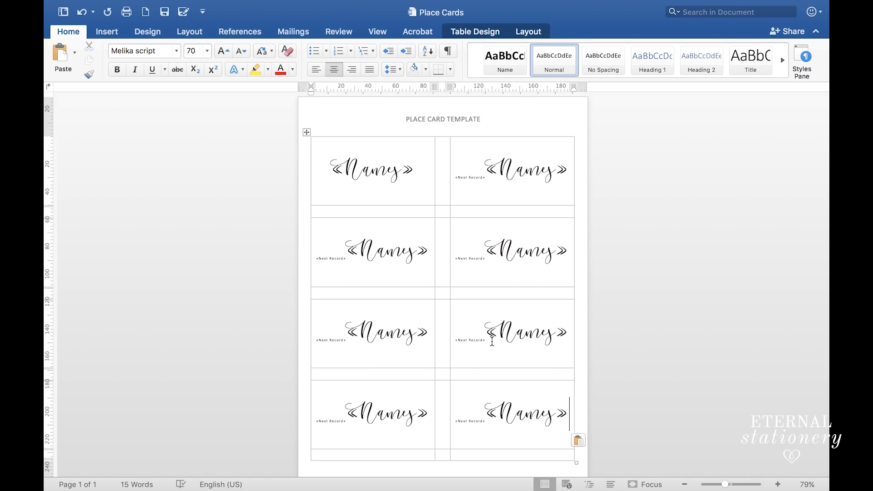
# Step: Preview the merge results and merge all records into a new document of individual cards
pyautogui.click(293, 31)
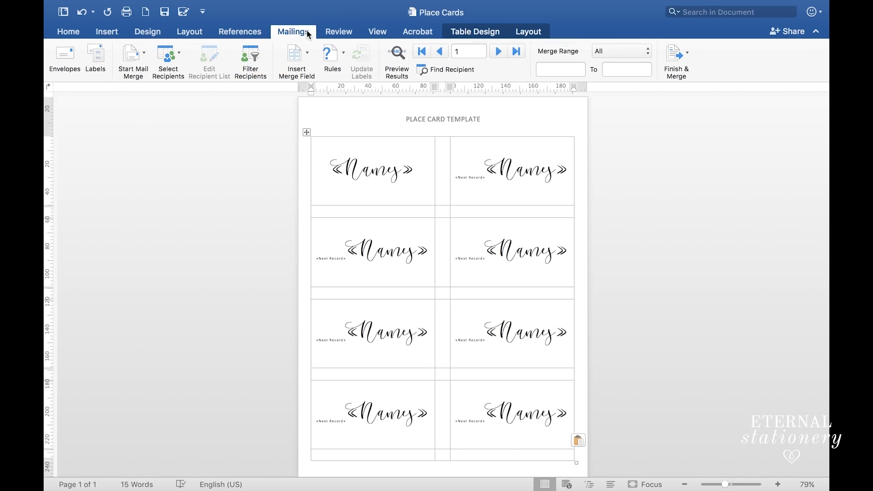
pyautogui.click(396, 55)
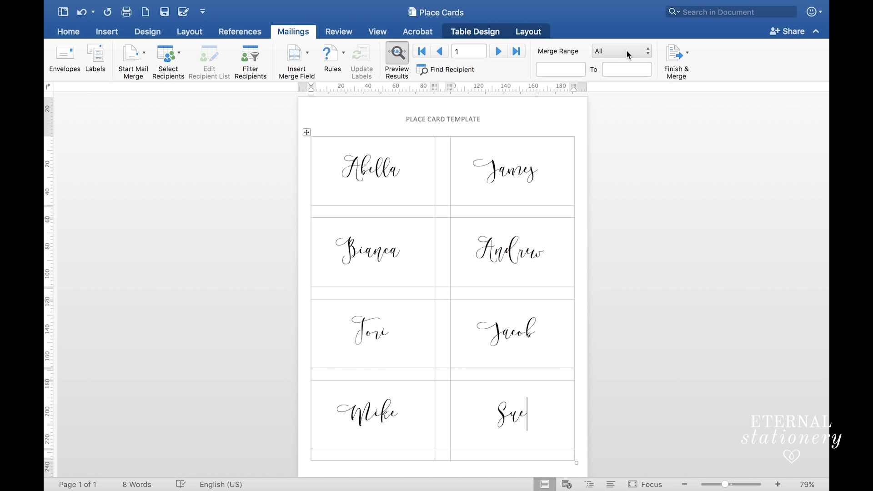
pyautogui.click(688, 56)
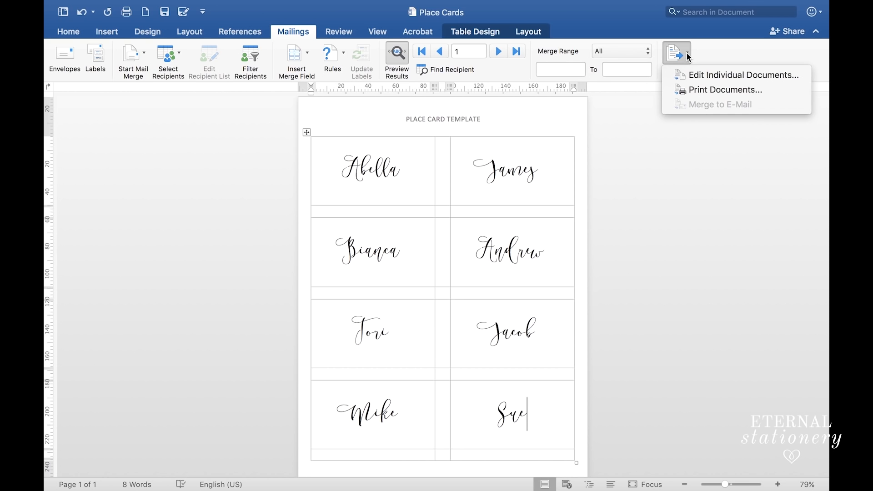
pyautogui.click(697, 78)
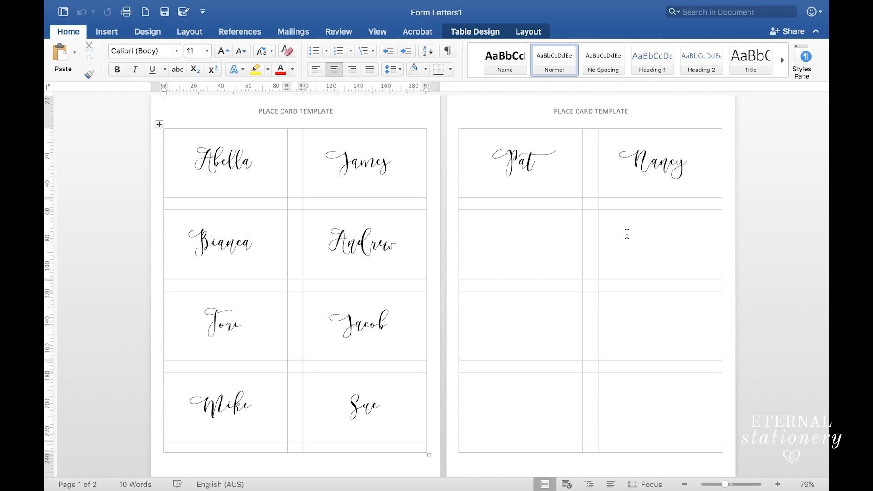
# Step: Save the merged document as Place Card Merge in the Place Card Template folder, in Word Document (.docx) format
pyautogui.moveTo(55, 4)
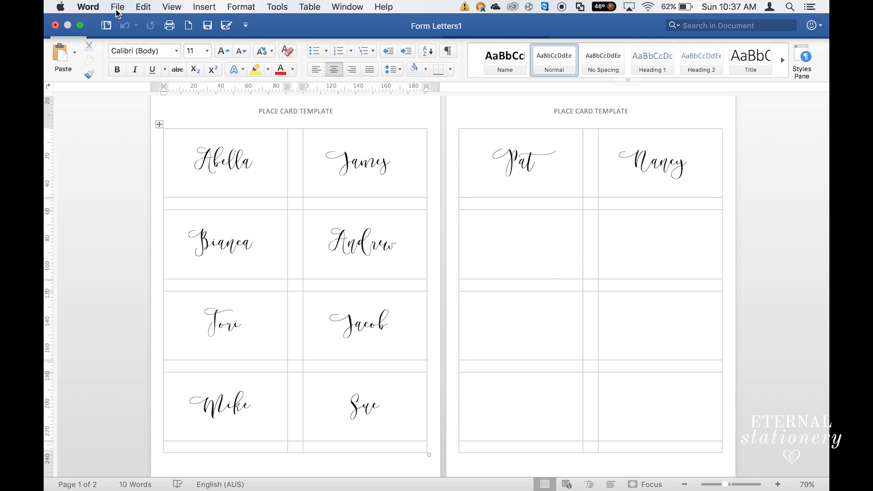
pyautogui.click(117, 7)
pyautogui.click(138, 98)
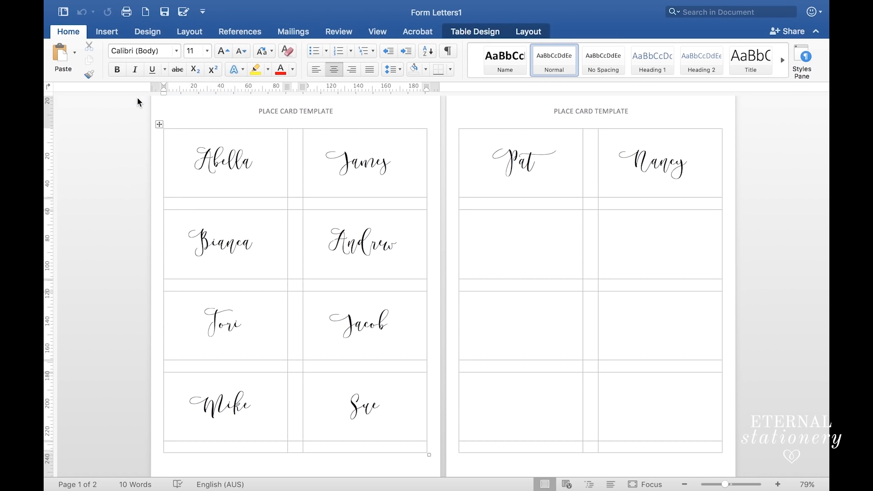
pyautogui.write('Place Card Merge')
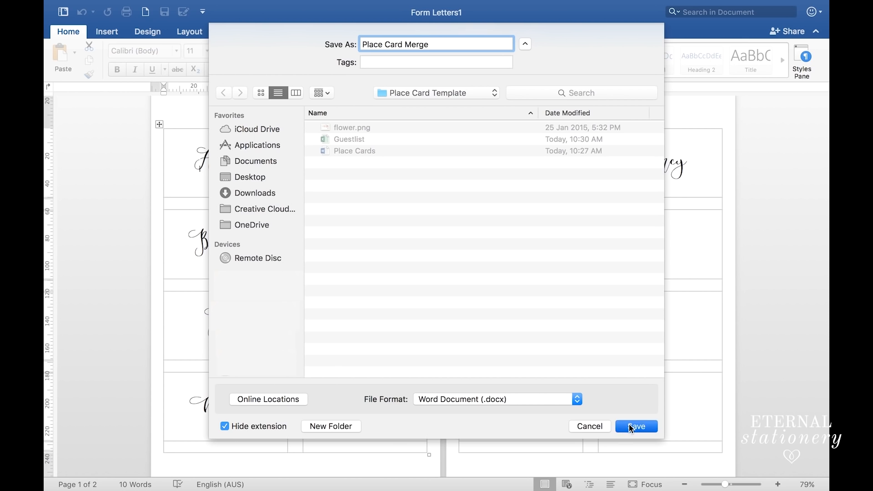
pyautogui.click(632, 426)
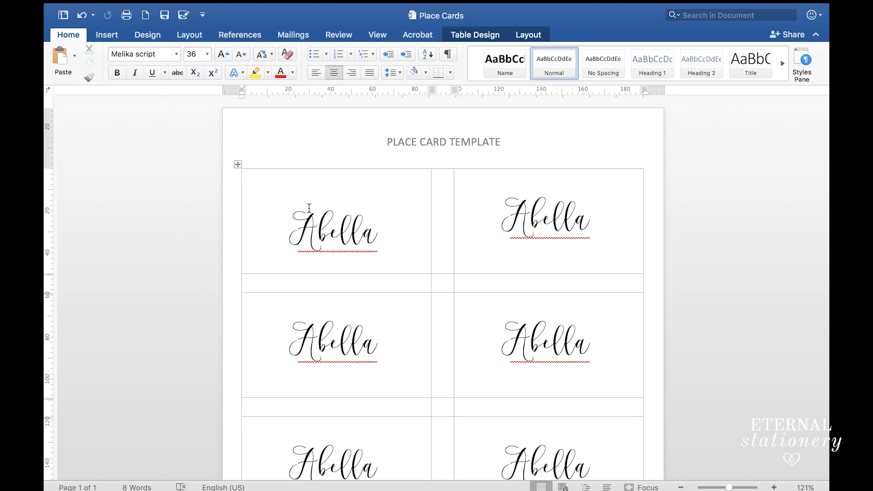
# Step: Insert the picture 2.png into the first card of the Place Cards template and set its text wrapping to Behind Text
pyautogui.click(119, 37)
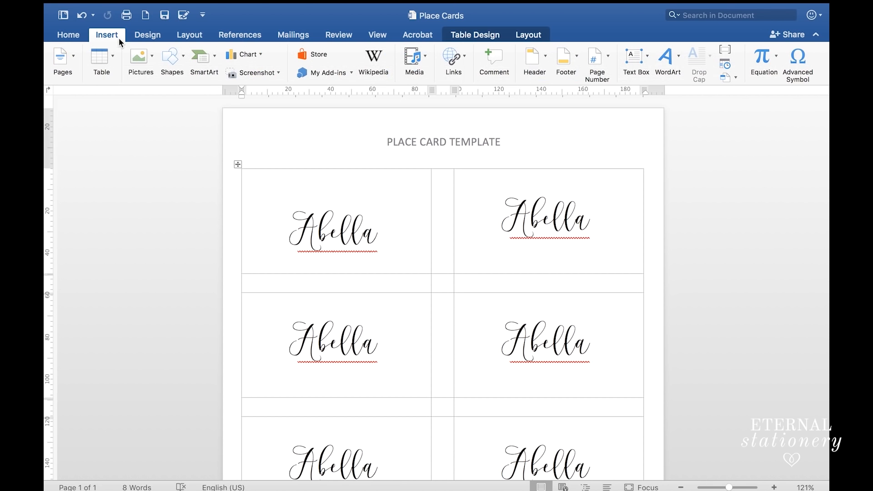
pyautogui.click(137, 60)
pyautogui.click(158, 94)
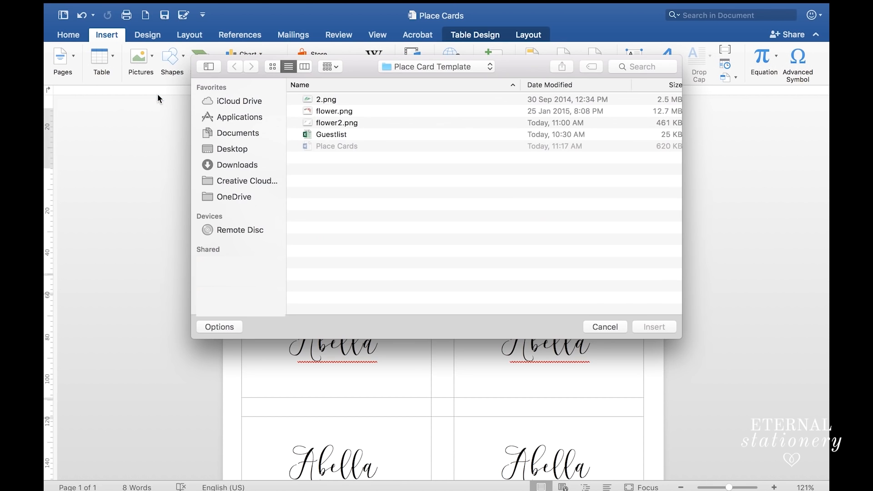
pyautogui.click(345, 100)
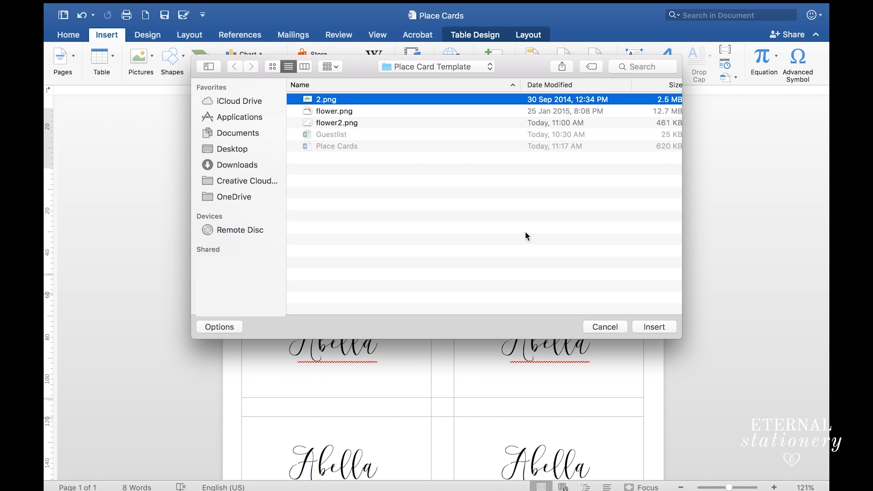
pyautogui.click(655, 327)
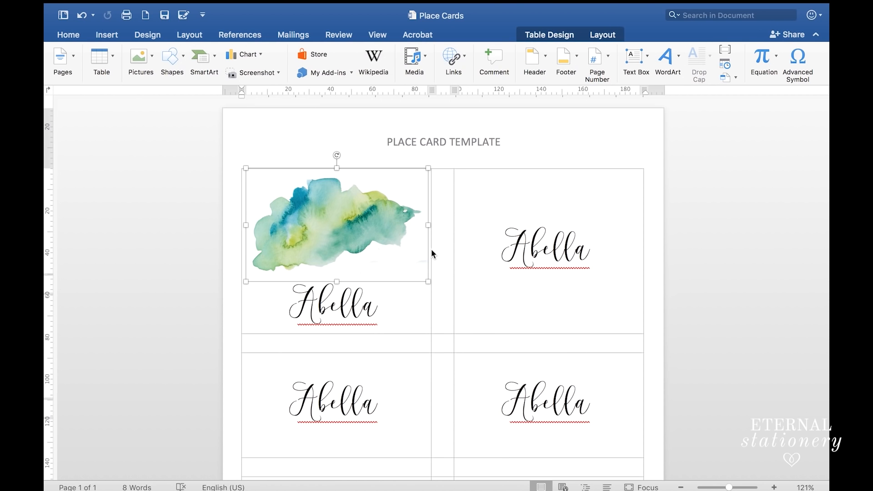
pyautogui.click(428, 62)
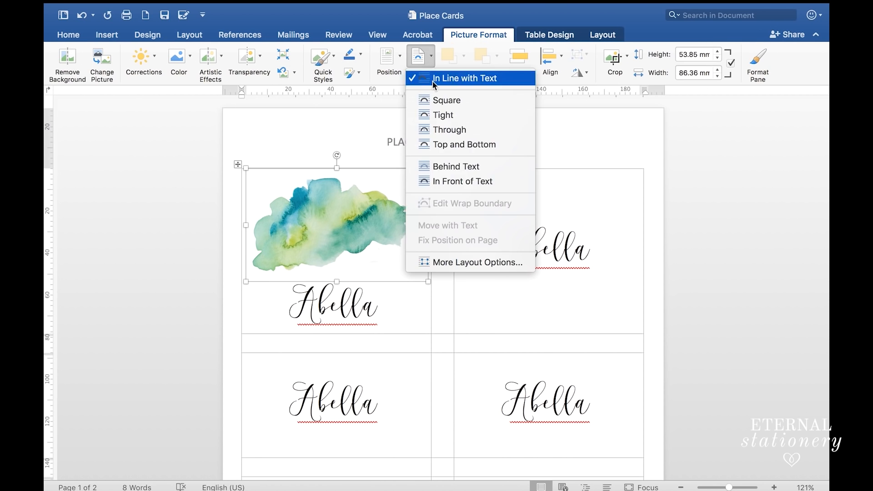
pyautogui.click(459, 167)
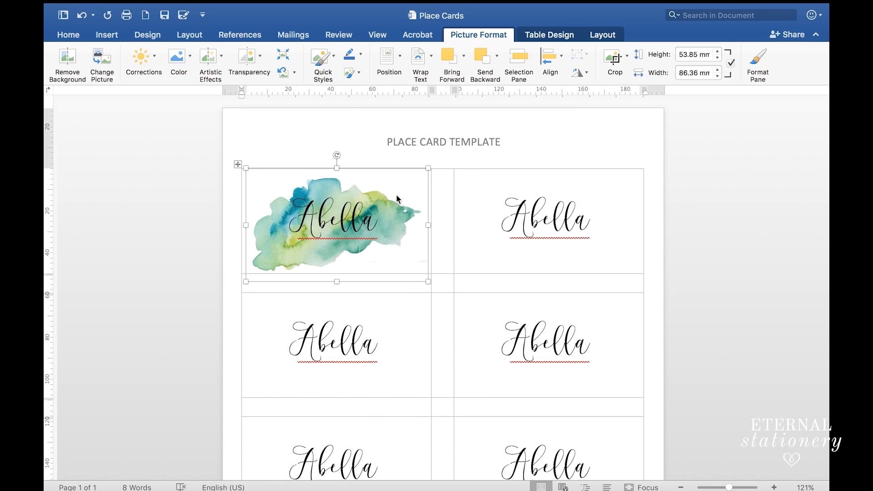
# Step: Rotate the watercolour picture slightly clockwise and scale it down within the first card
pyautogui.click(446, 193)
pyautogui.click(408, 212)
pyautogui.click(395, 182)
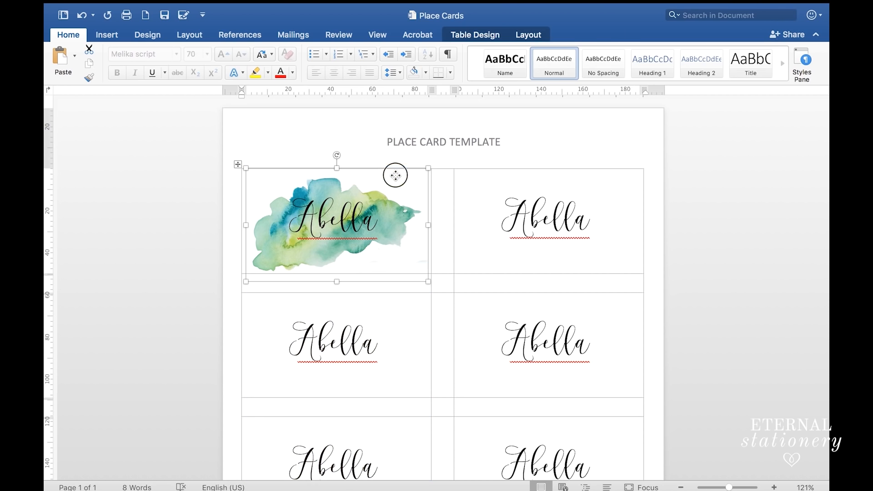
pyautogui.moveTo(337, 155); pyautogui.dragTo(355, 166)
pyautogui.moveTo(408, 305); pyautogui.dragTo(392, 267)
pyautogui.click(561, 283)
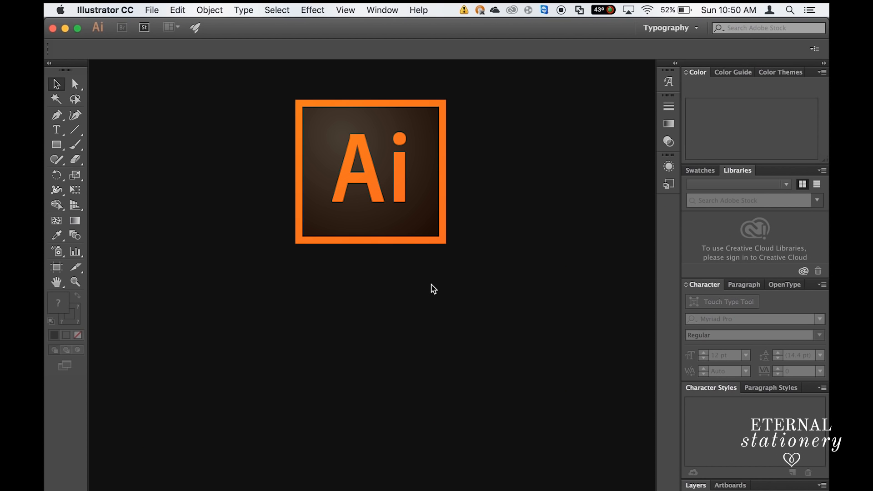
# Step: In Illustrator, create a new CMYK document 90 mm wide and 50 mm high with a 3 mm bleed on all sides
pyautogui.click(159, 11)
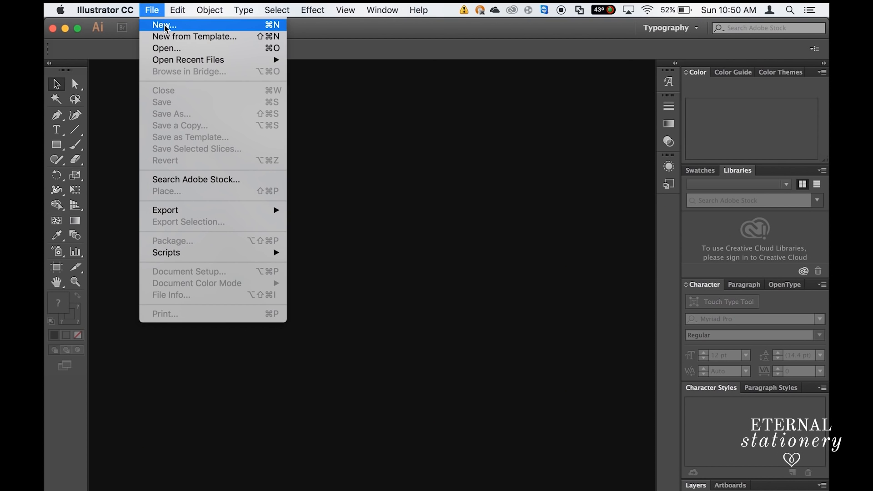
pyautogui.click(166, 25)
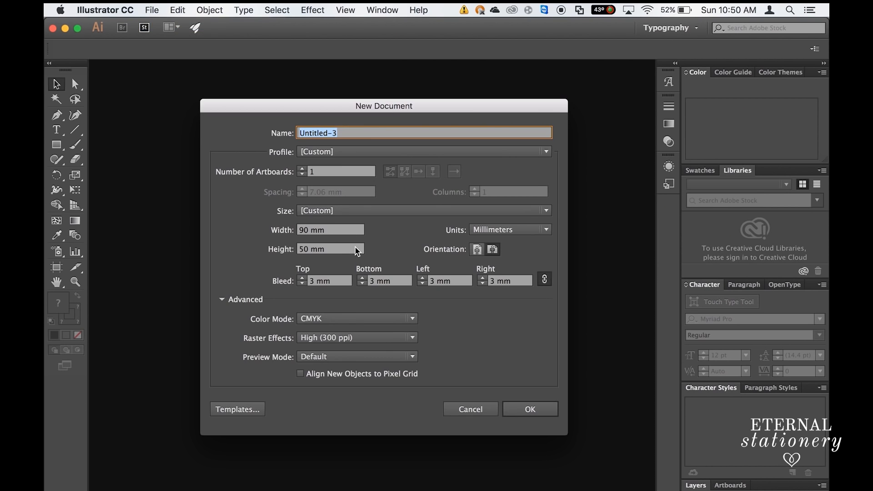
pyautogui.click(308, 231)
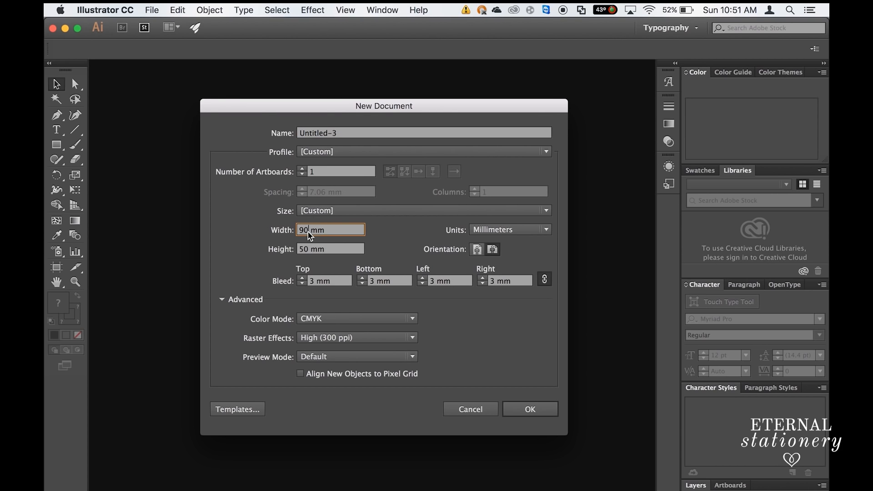
pyautogui.click(310, 252)
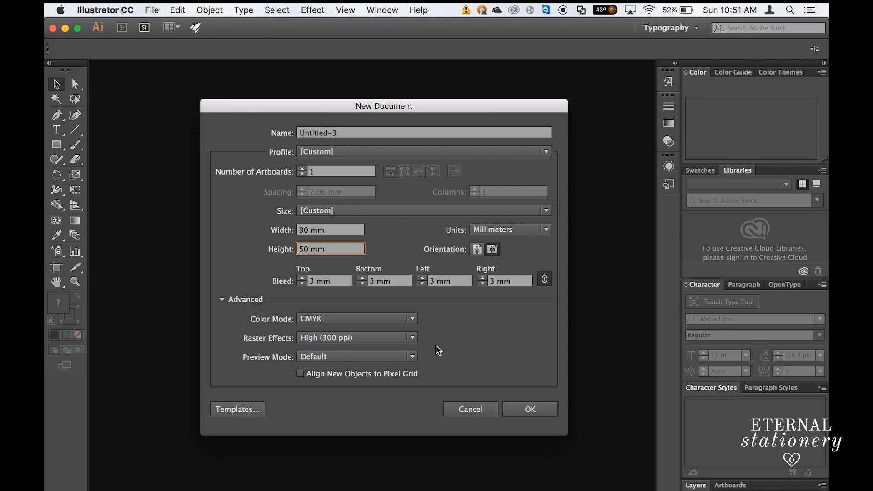
pyautogui.click(528, 411)
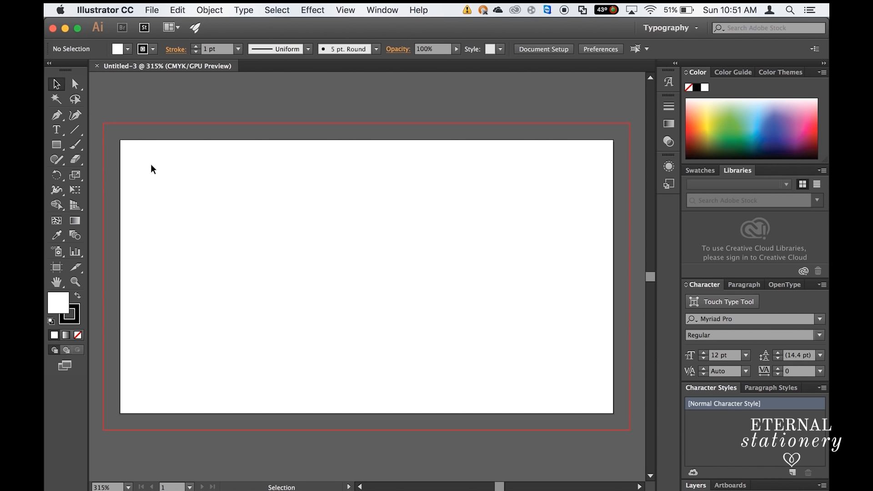
# Step: Add the sample guest's first name as text near the middle of the artboard
pyautogui.click(57, 131)
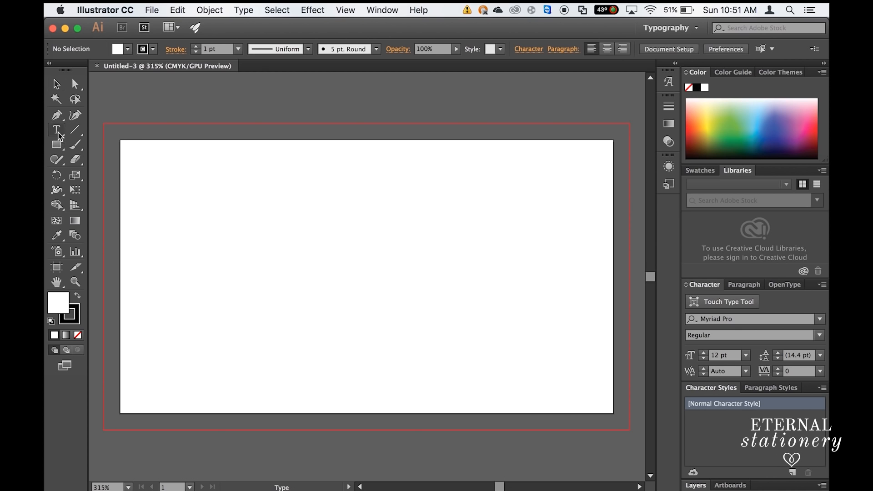
pyautogui.click(280, 258)
pyautogui.write('Abella')
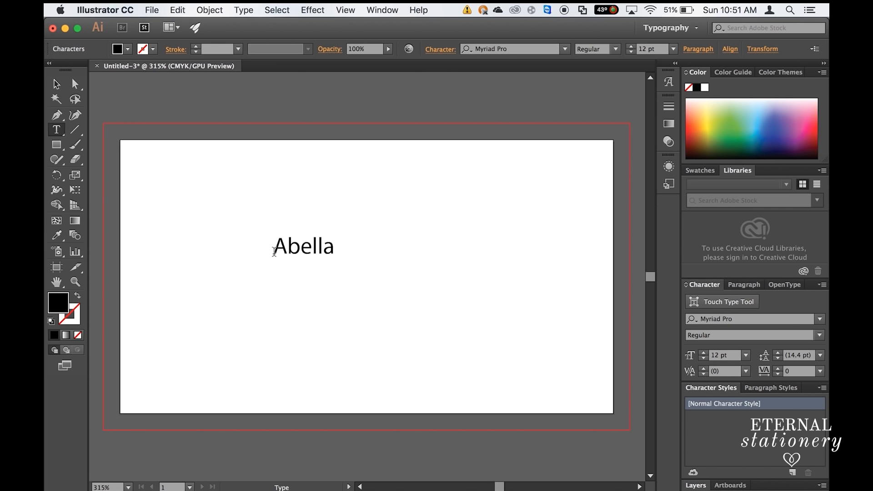
# Step: Format the sample name text in 70 pt Melika script and move it down to the vertical middle of the card
pyautogui.moveTo(341, 247); pyautogui.dragTo(230, 246)
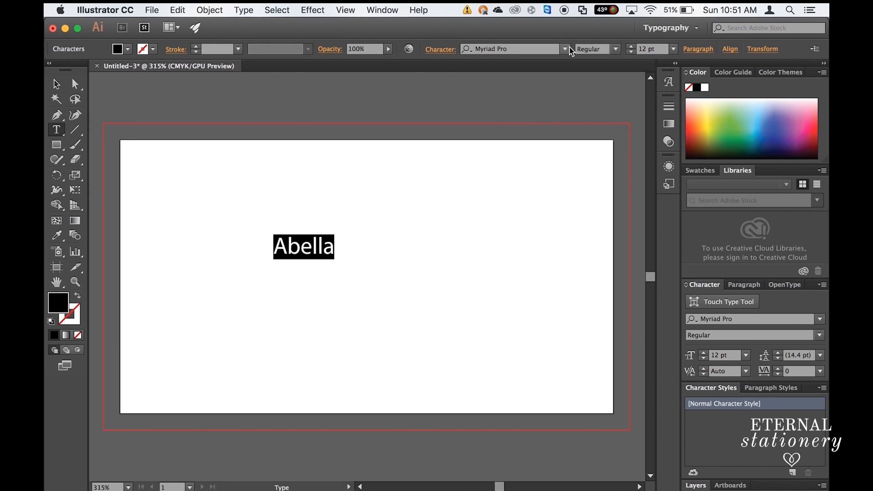
pyautogui.click(643, 52)
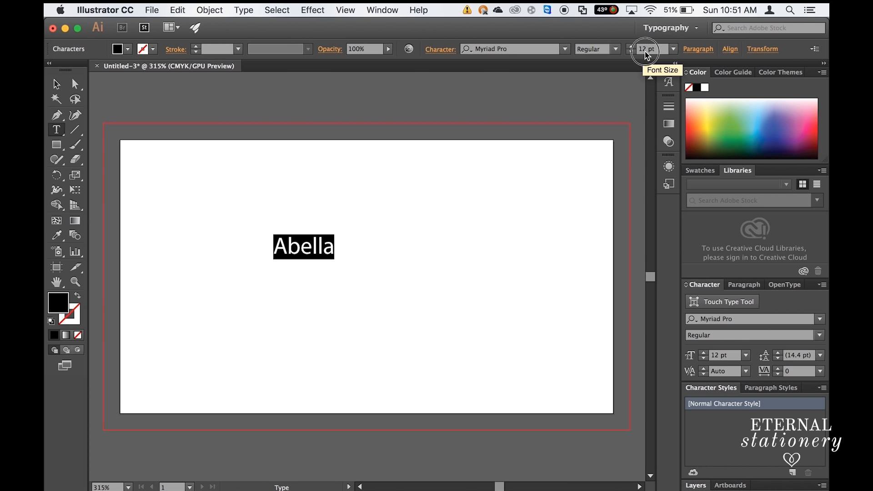
pyautogui.write('70')
pyautogui.press('Return')
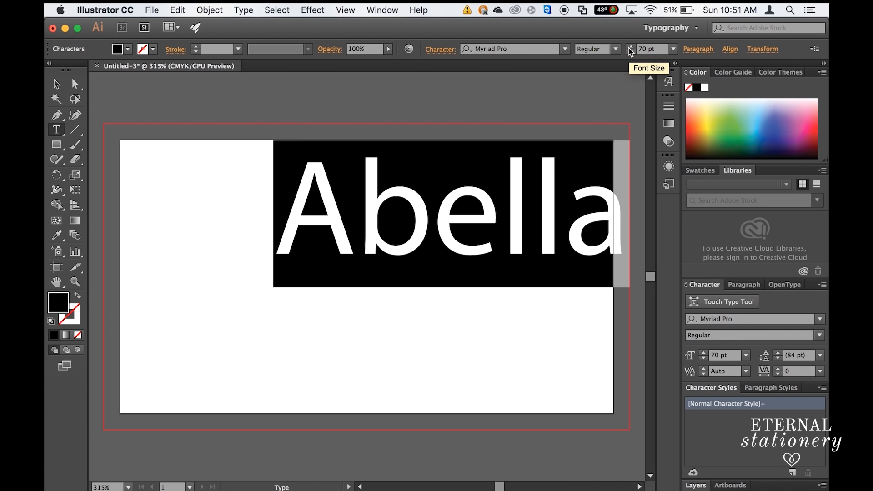
pyautogui.click(539, 50)
pyautogui.write('mel')
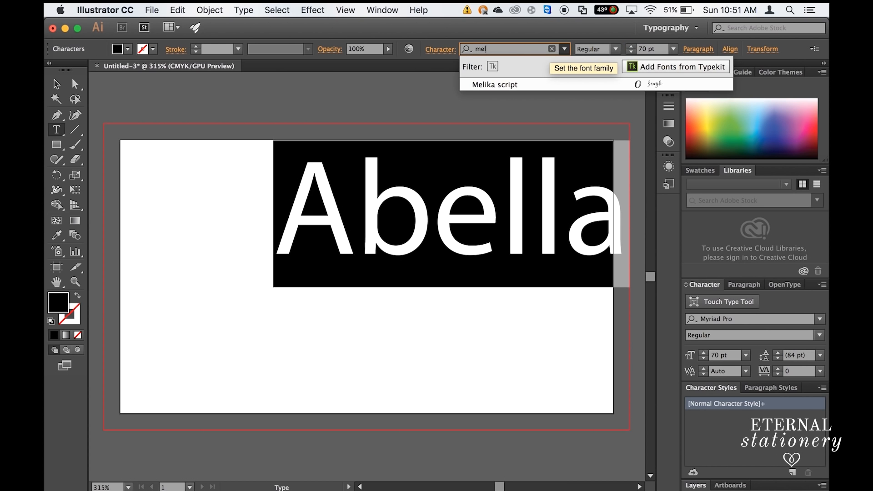
pyautogui.click(528, 84)
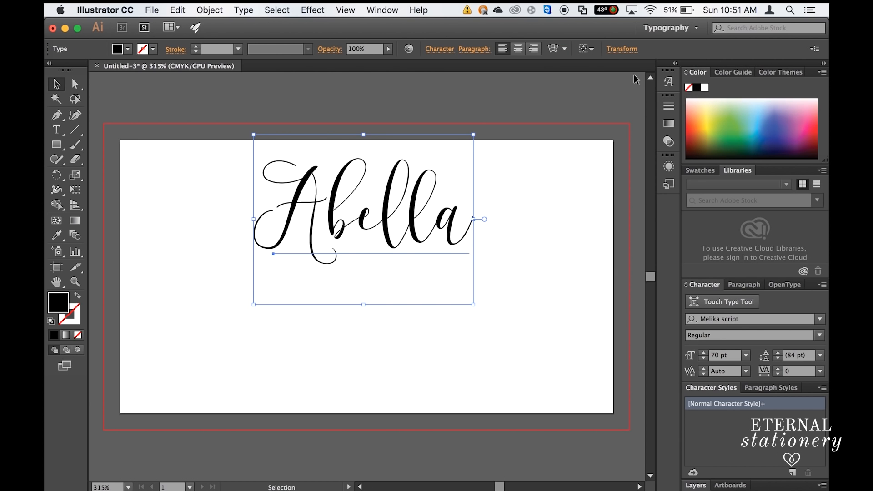
pyautogui.moveTo(418, 232); pyautogui.dragTo(415, 291)
pyautogui.click(384, 189)
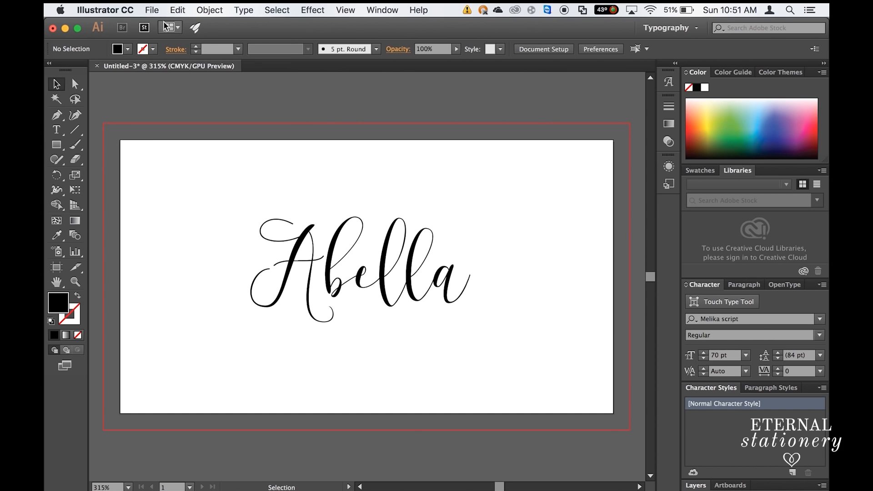
# Step: Place flower.png as a linked image on the card and scale it down to about 45 × 36 mm
pyautogui.click(152, 10)
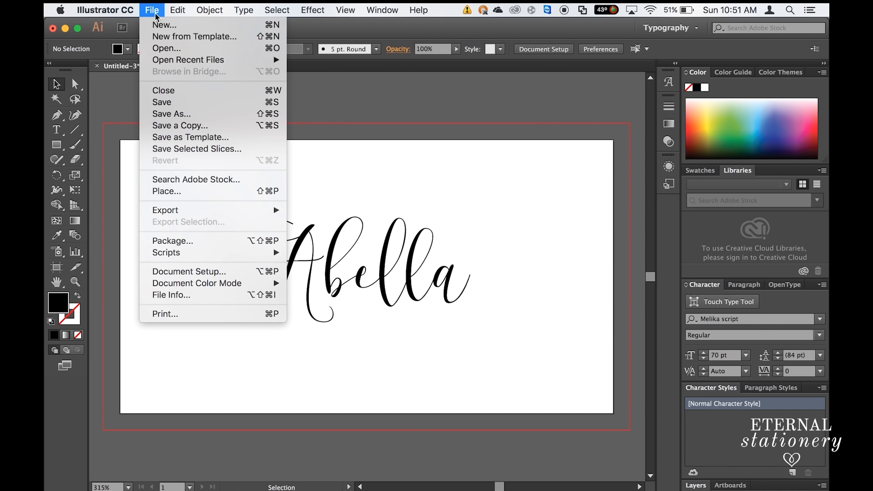
pyautogui.click(182, 191)
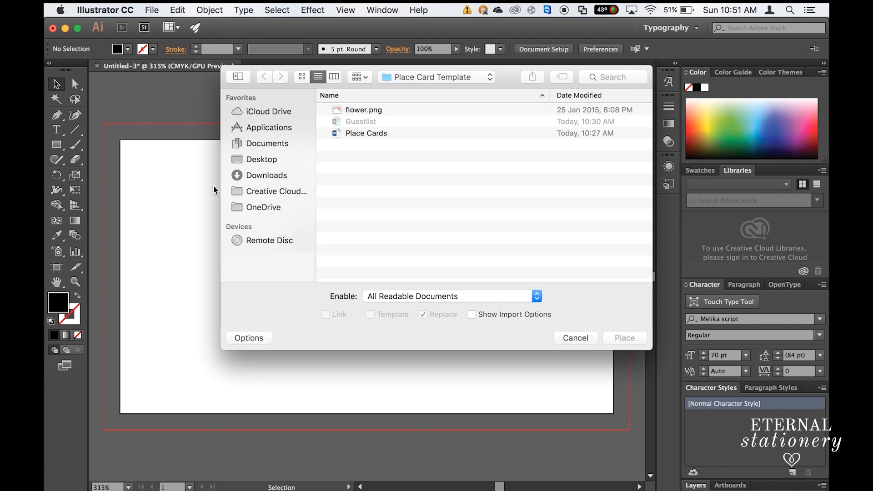
pyautogui.click(365, 112)
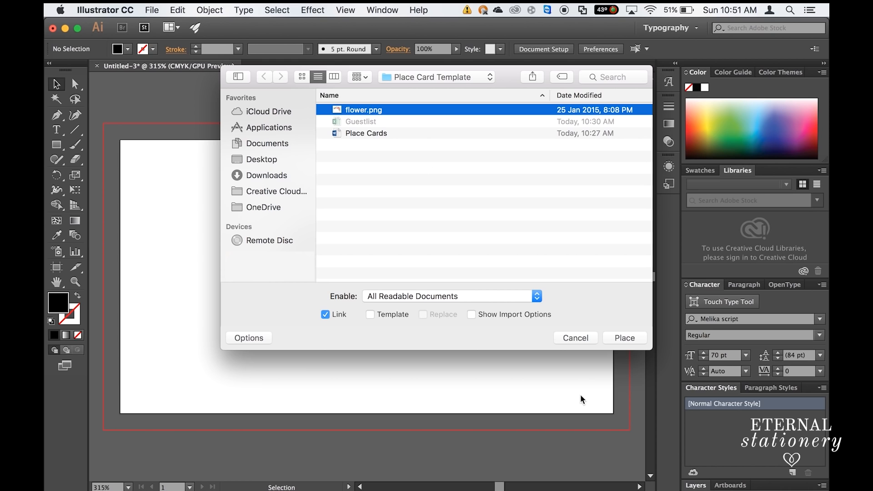
pyautogui.click(624, 339)
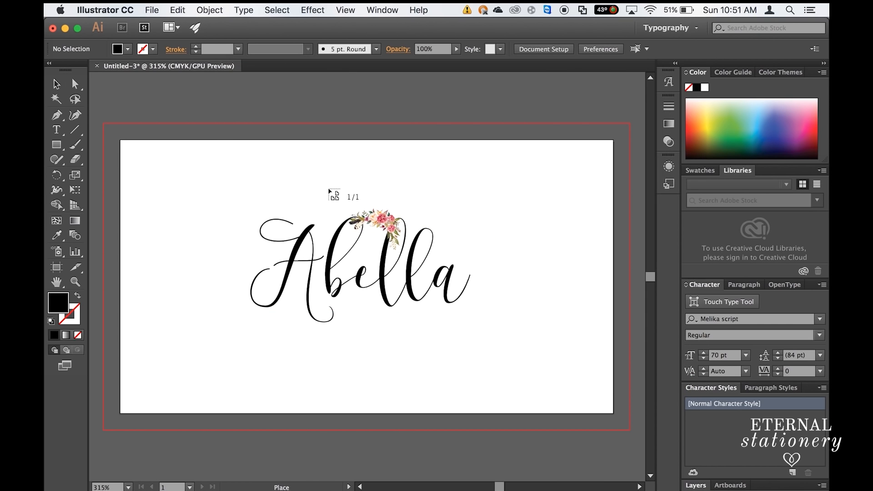
pyautogui.click(329, 190)
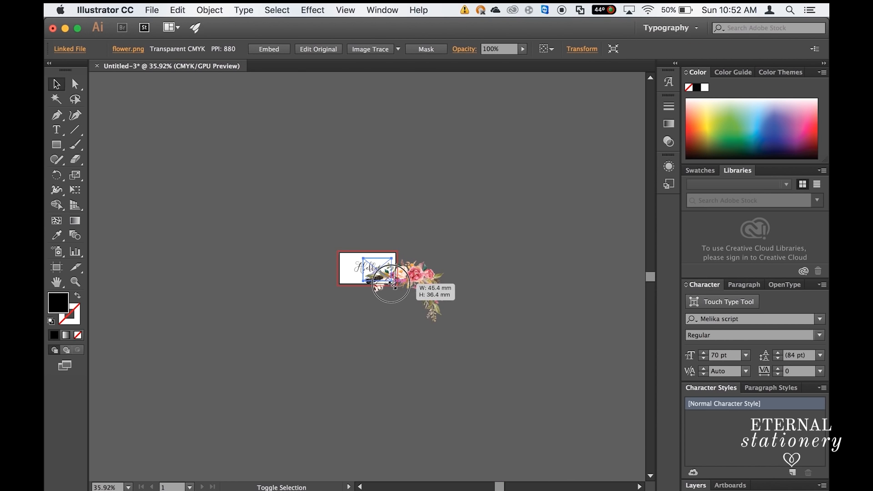
pyautogui.moveTo(406, 289); pyautogui.dragTo(394, 286)
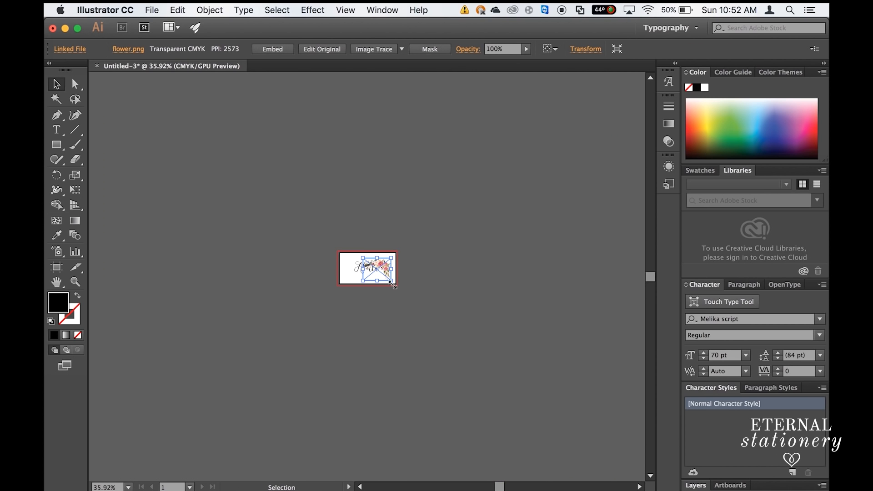
pyautogui.scroll(5, 393, 286)
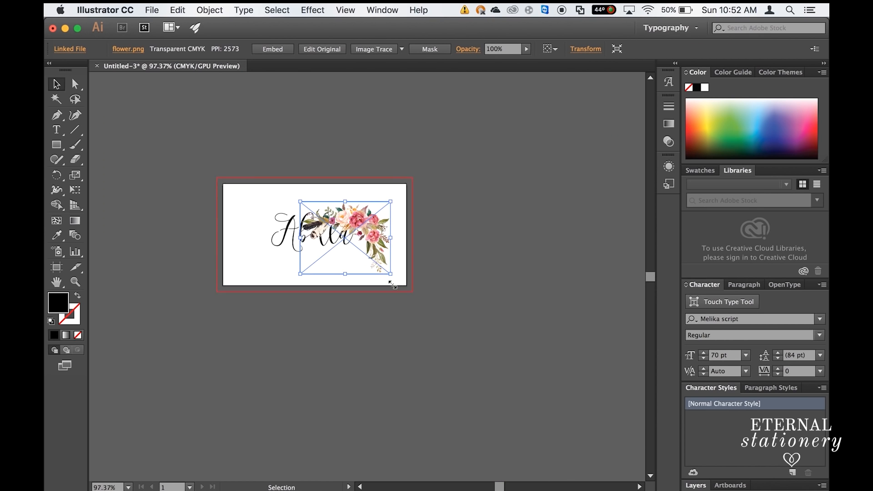
pyautogui.scroll(5, 394, 286)
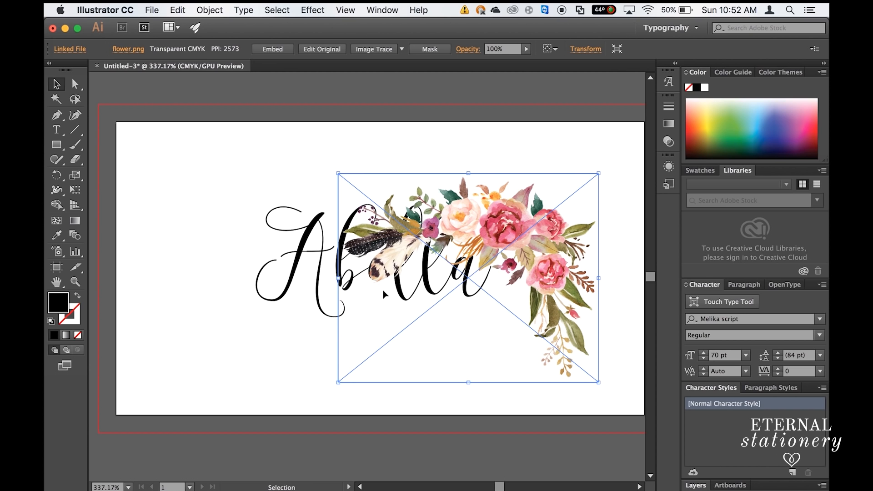
# Step: Rotate, resize and move the flower image so it wraps around the card's upper-left corner, undoing the last adjustment
pyautogui.moveTo(605, 387); pyautogui.dragTo(571, 237)
pyautogui.moveTo(469, 216); pyautogui.dragTo(240, 161)
pyautogui.scroll(-2, 240, 160)
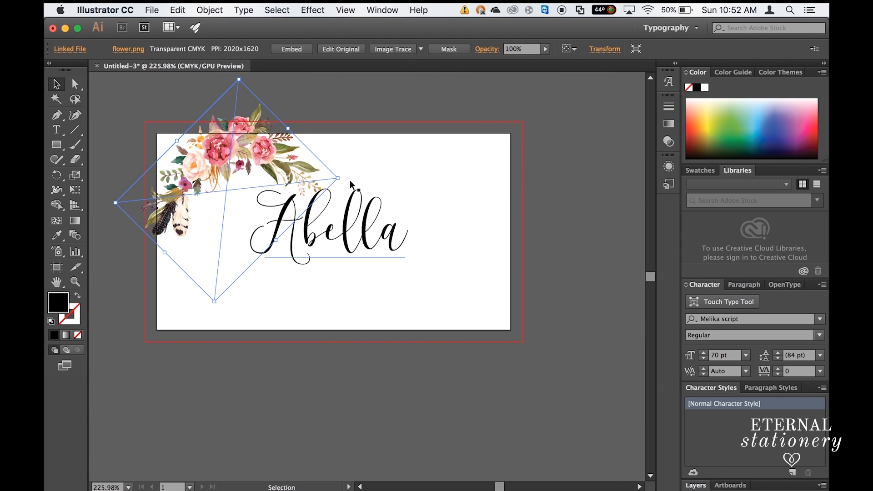
pyautogui.moveTo(344, 178); pyautogui.dragTo(333, 144)
pyautogui.moveTo(266, 138); pyautogui.dragTo(247, 138)
pyautogui.moveTo(300, 143)
pyautogui.mouseDown()
pyautogui.moveTo(370, 130)
pyautogui.moveTo(291, 130)
pyautogui.moveTo(285, 141)
pyautogui.mouseUp()
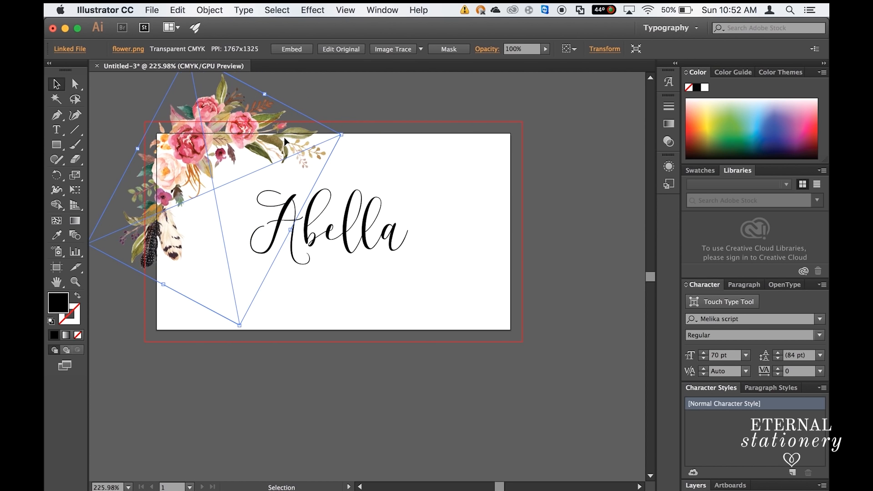
pyautogui.press('super+z')
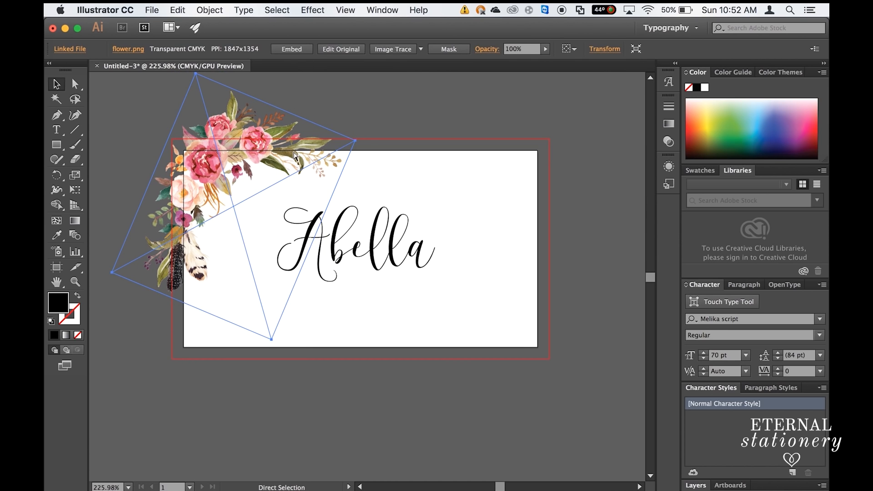
pyautogui.click(349, 129)
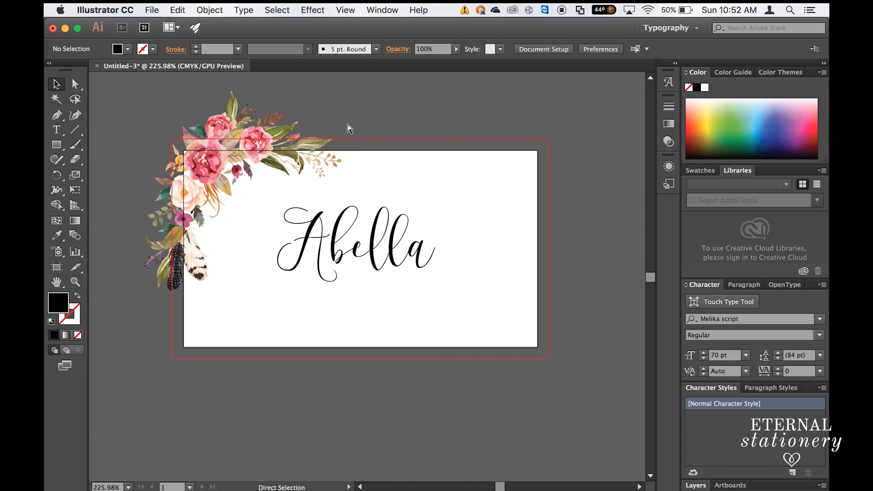
# Step: Paste a copy of the flower image, then rotate, scale and move it so it wraps around the card's lower-right corner
pyautogui.press('super+v')
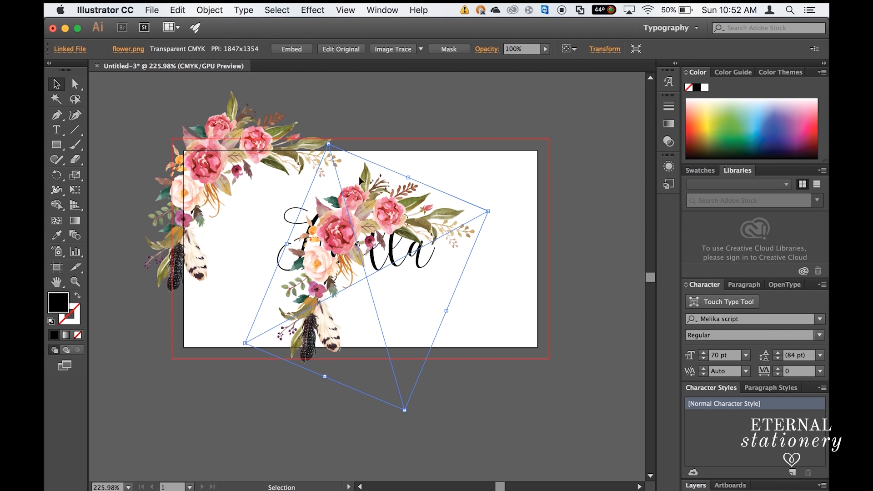
pyautogui.moveTo(494, 210); pyautogui.dragTo(244, 312)
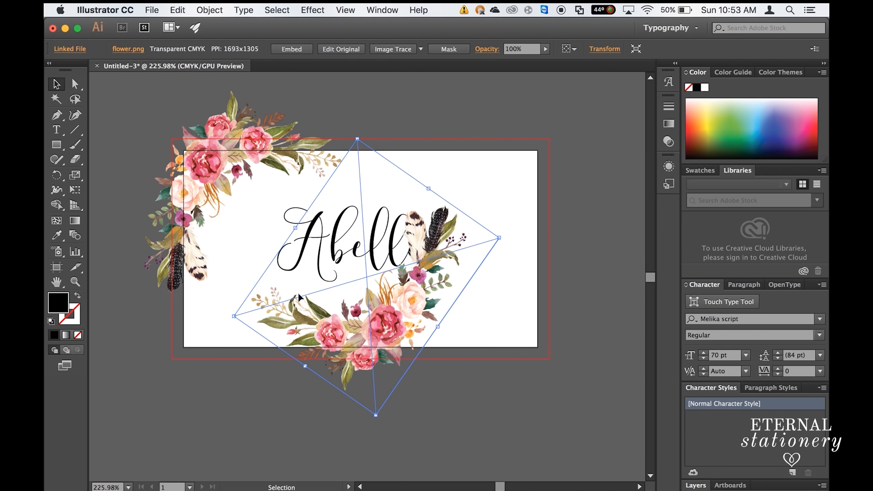
pyautogui.moveTo(377, 324); pyautogui.dragTo(528, 329)
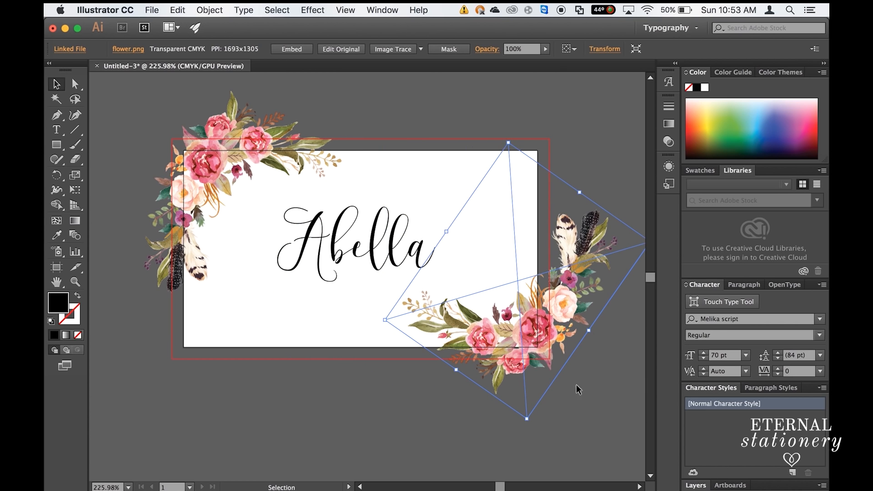
pyautogui.moveTo(528, 427); pyautogui.dragTo(586, 377)
pyautogui.moveTo(563, 325); pyautogui.dragTo(544, 326)
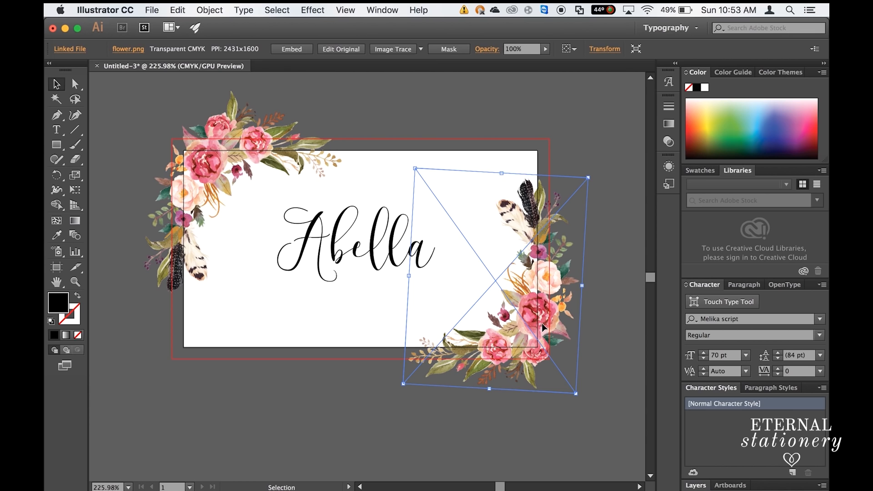
pyautogui.click(418, 430)
pyautogui.scroll(-2, 419, 431)
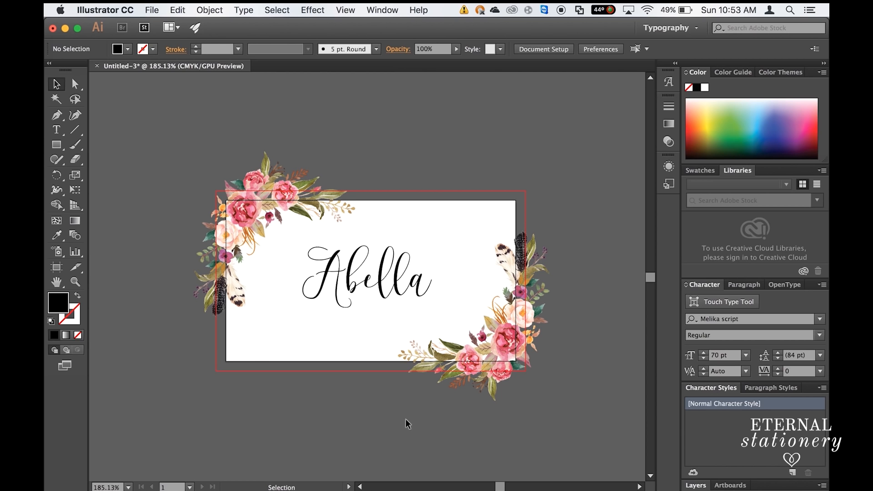
# Step: Delete the sample name text and draw a black rectangle of about 96 × 56 mm covering the card out to the bleed line
pyautogui.click(370, 298)
pyautogui.press('Delete')
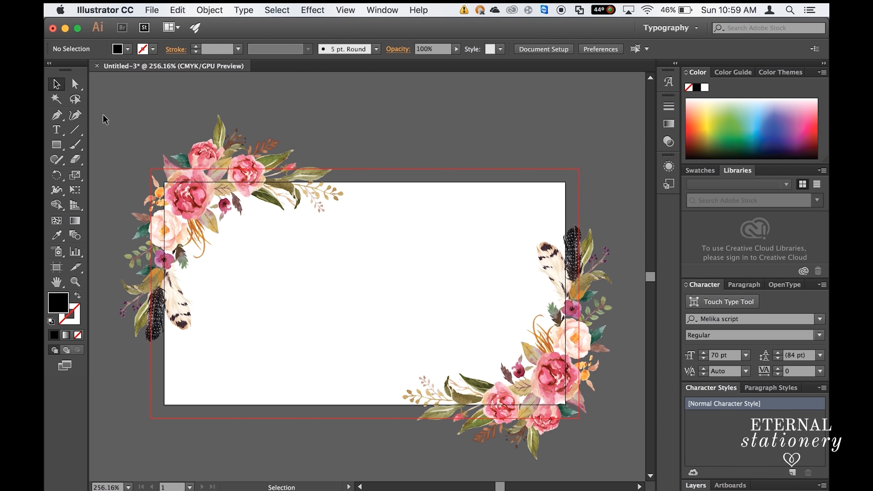
pyautogui.click(56, 144)
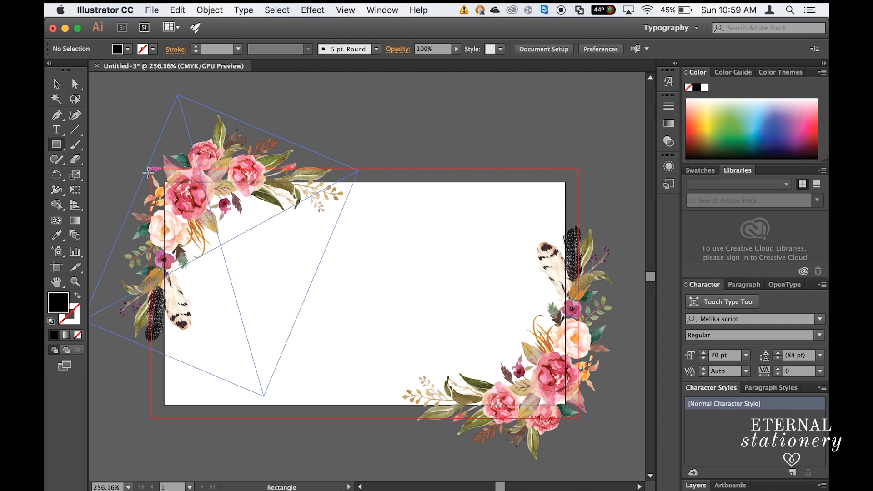
pyautogui.moveTo(150, 169); pyautogui.dragTo(580, 418)
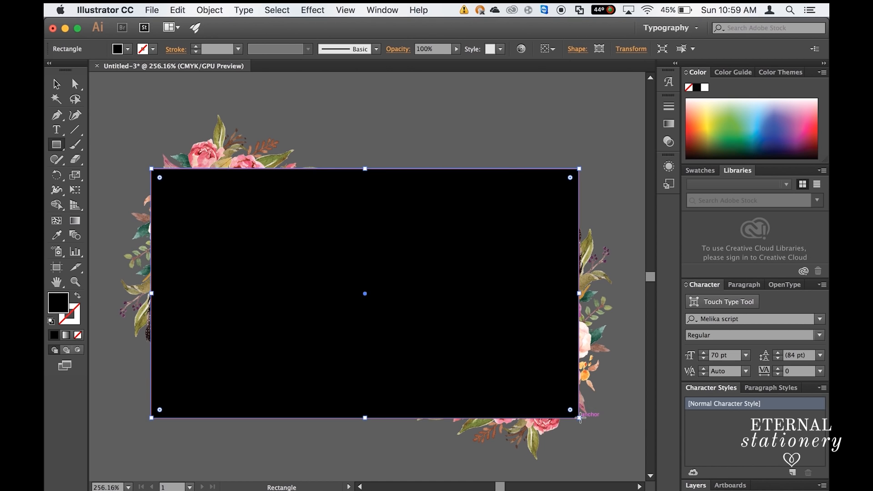
# Step: Select both flower images together with the rectangle and make a clipping mask that trims the flowers to the bleed area
pyautogui.click(75, 84)
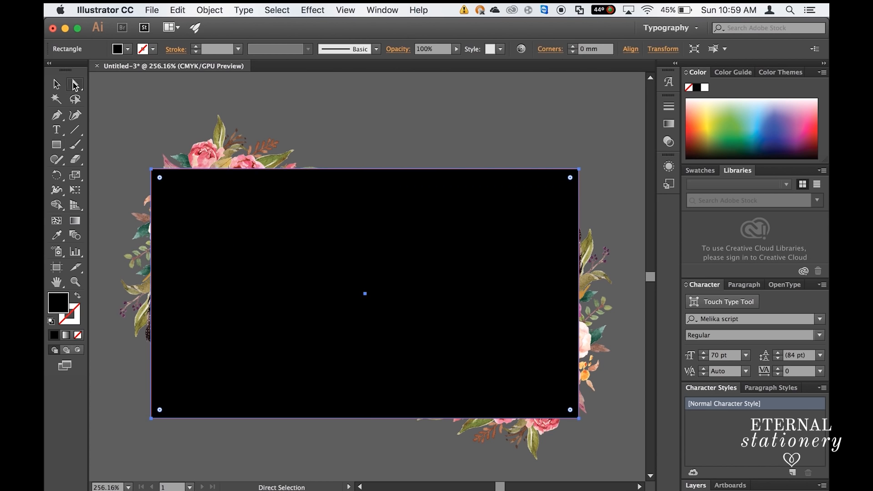
pyautogui.click(101, 109)
pyautogui.moveTo(105, 102); pyautogui.dragTo(626, 470)
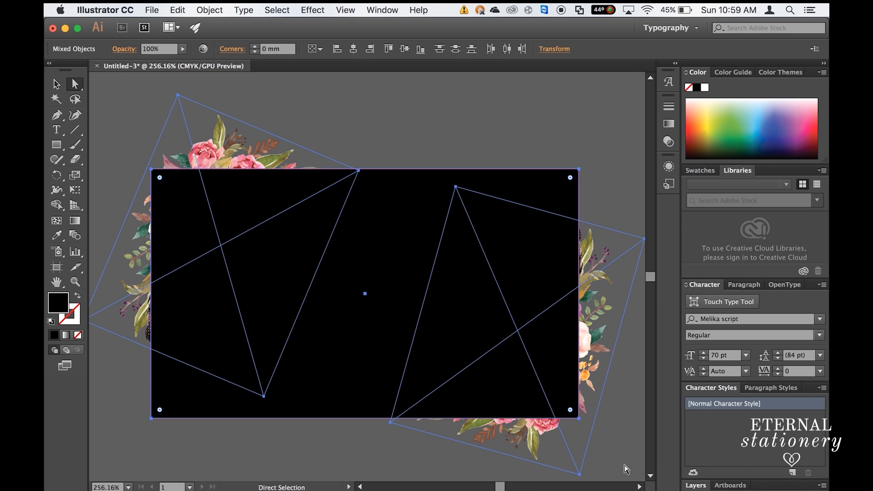
pyautogui.rightClick(397, 298)
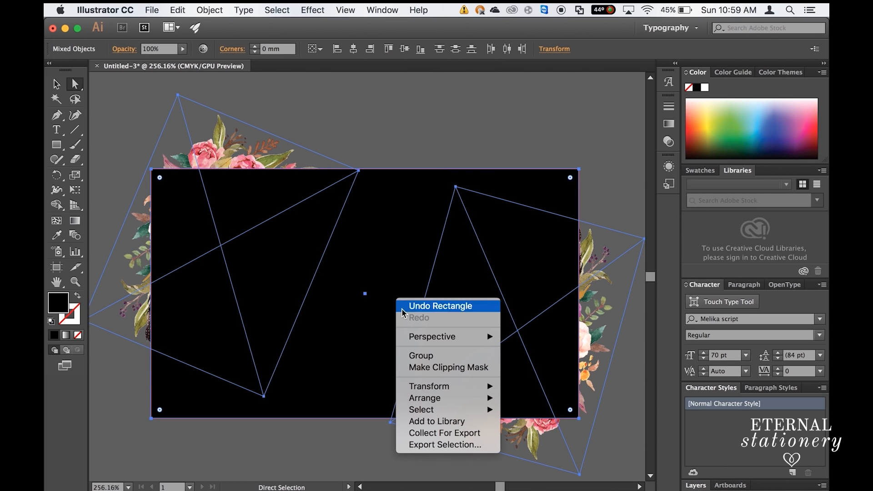
pyautogui.click(423, 368)
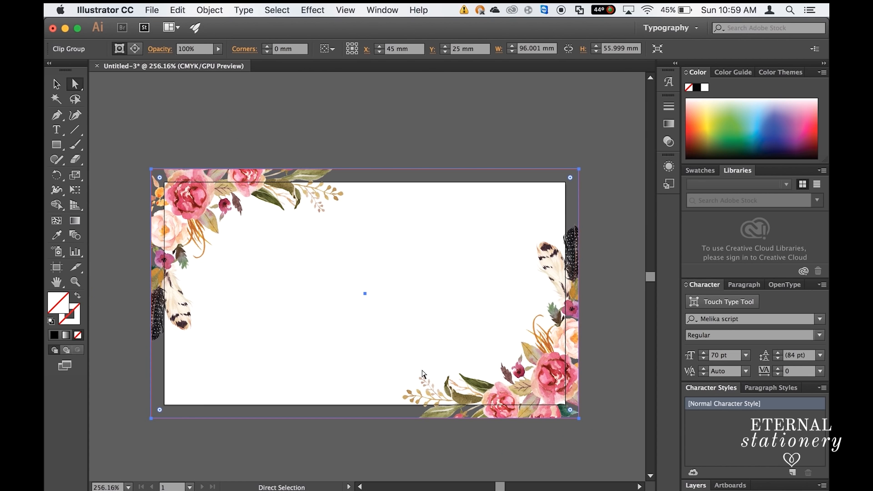
pyautogui.click(455, 148)
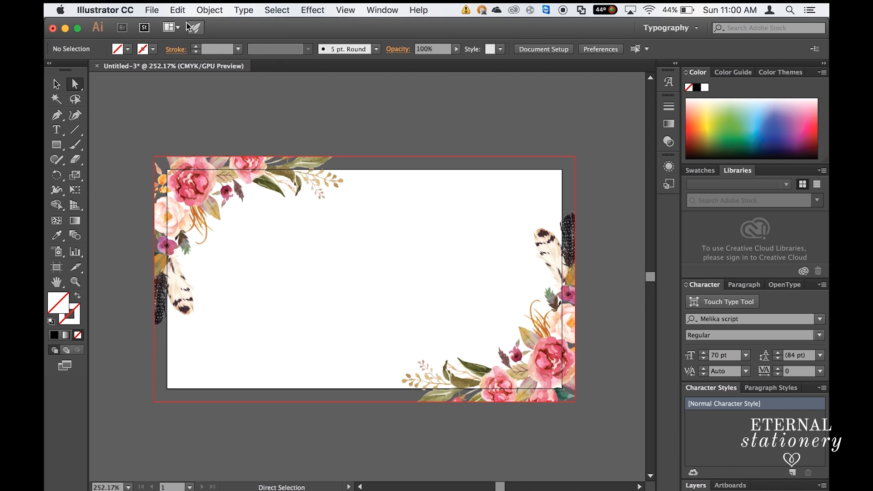
# Step: Export the floral card artwork as a PNG named flower2 in the Place Card Template folder
pyautogui.click(152, 10)
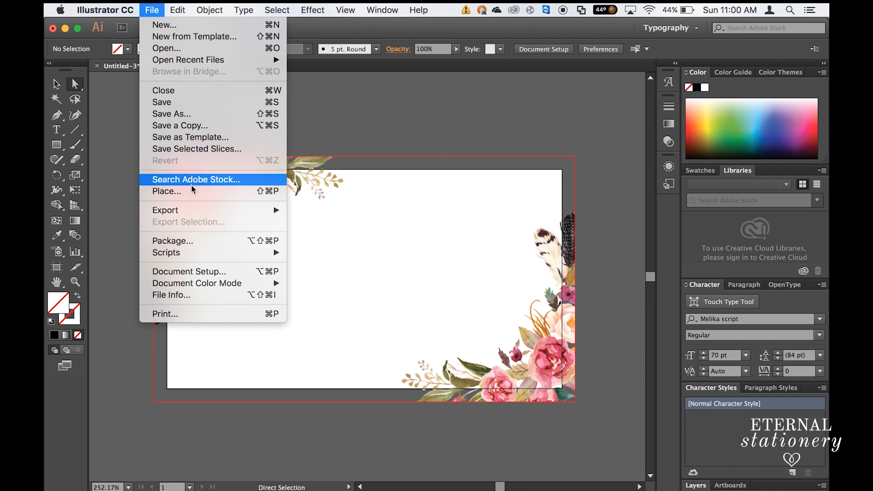
pyautogui.moveTo(189, 208)
pyautogui.click(305, 221)
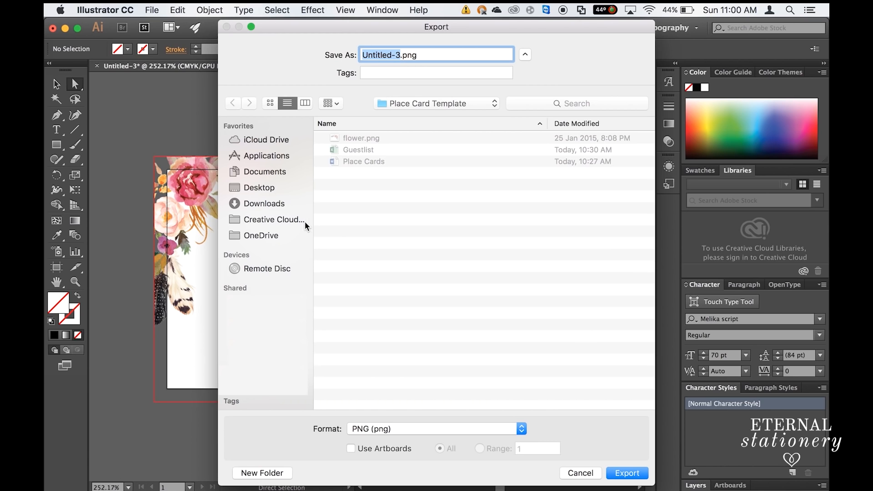
pyautogui.write('flower2')
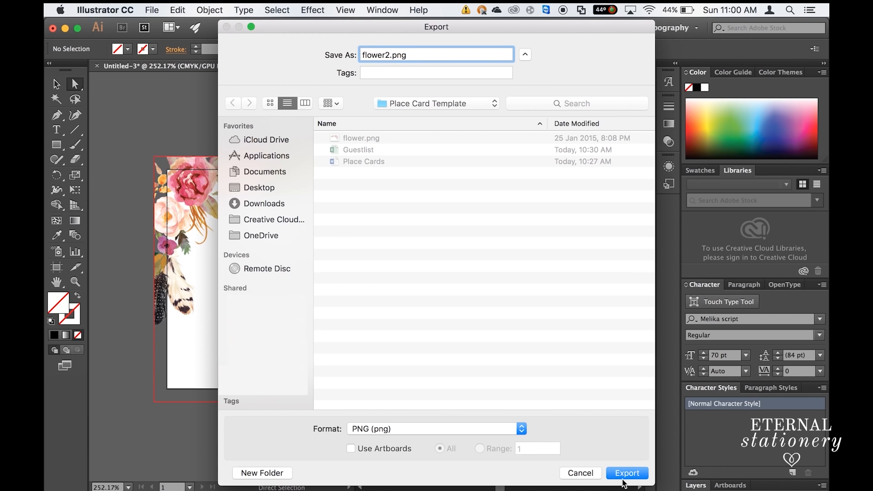
pyautogui.click(623, 476)
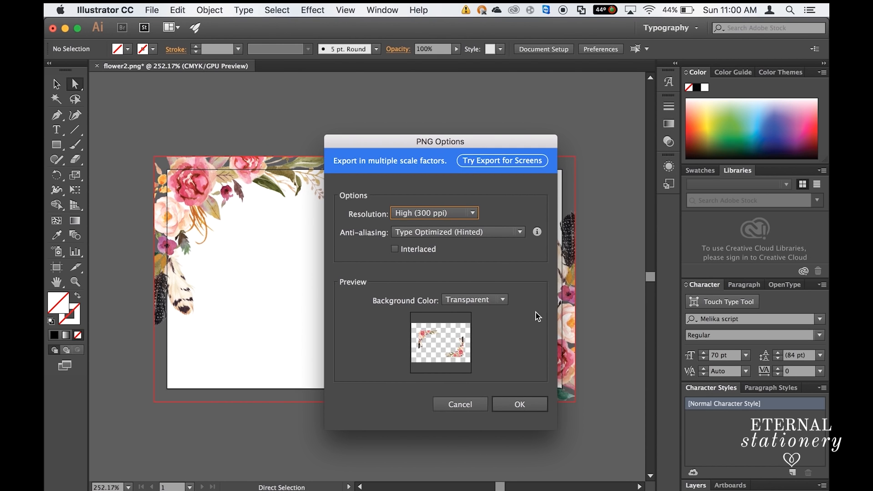
# Step: Set the PNG options to High (300 ppi) resolution with a transparent background and finish the export
pyautogui.click(468, 213)
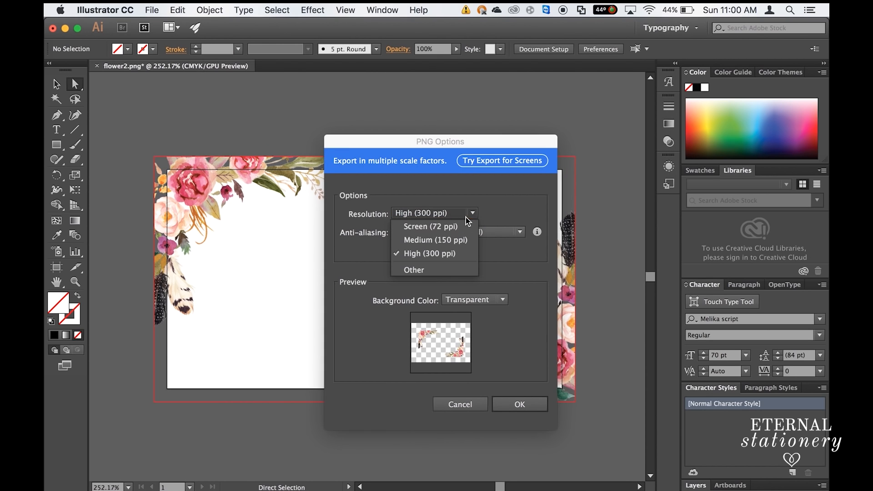
pyautogui.click(461, 255)
pyautogui.click(473, 299)
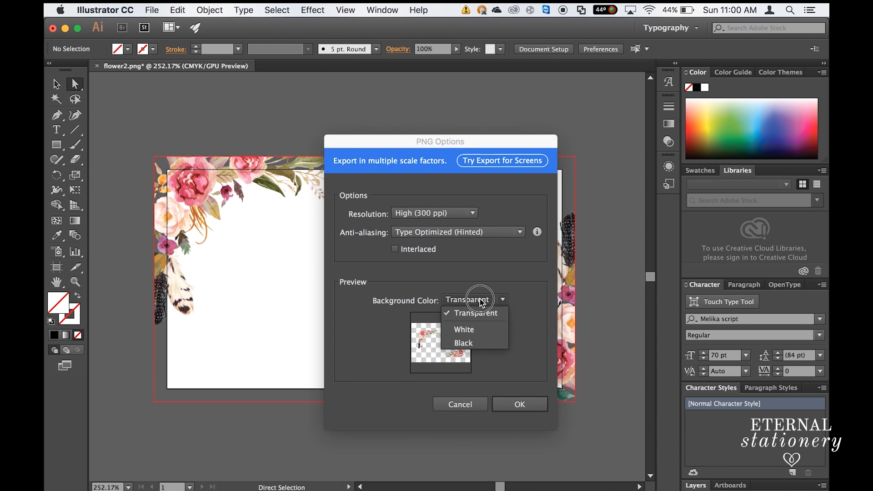
pyautogui.click(481, 313)
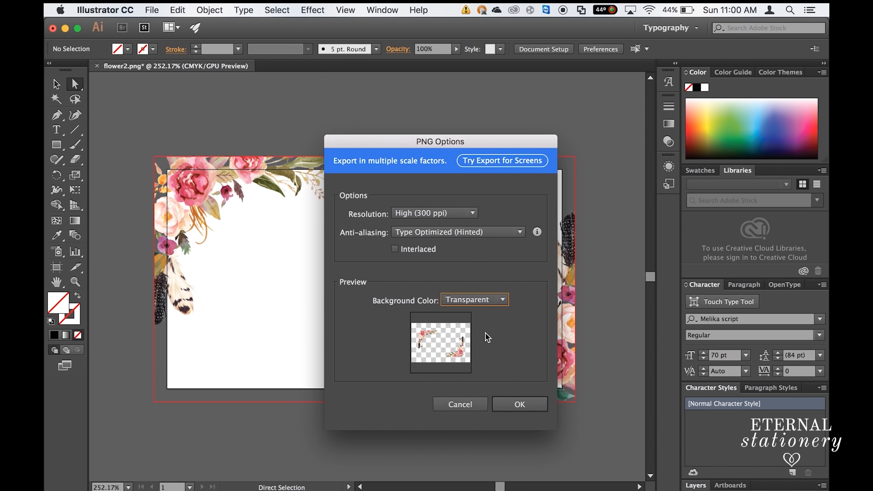
pyautogui.click(507, 407)
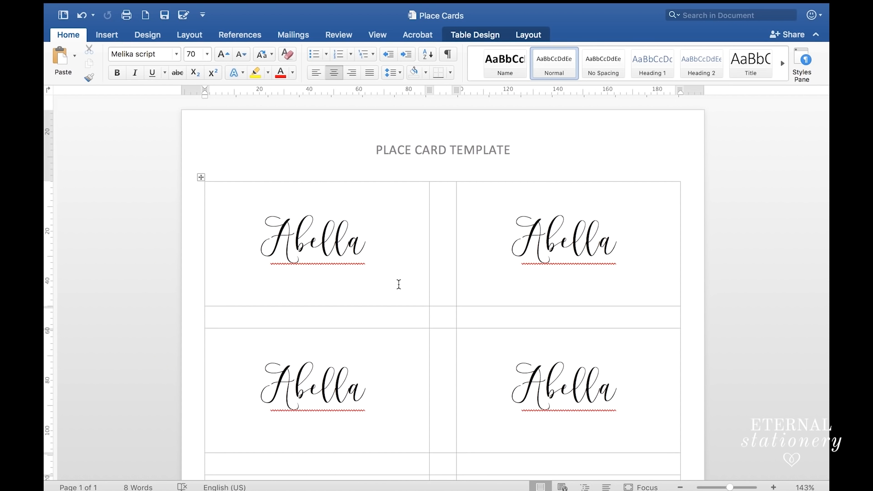
# Step: Switch to the Place Cards document in Word, insert the picture flower2.png from file, and set its wrapping to In Front of Text
pyautogui.click(107, 35)
pyautogui.click(142, 64)
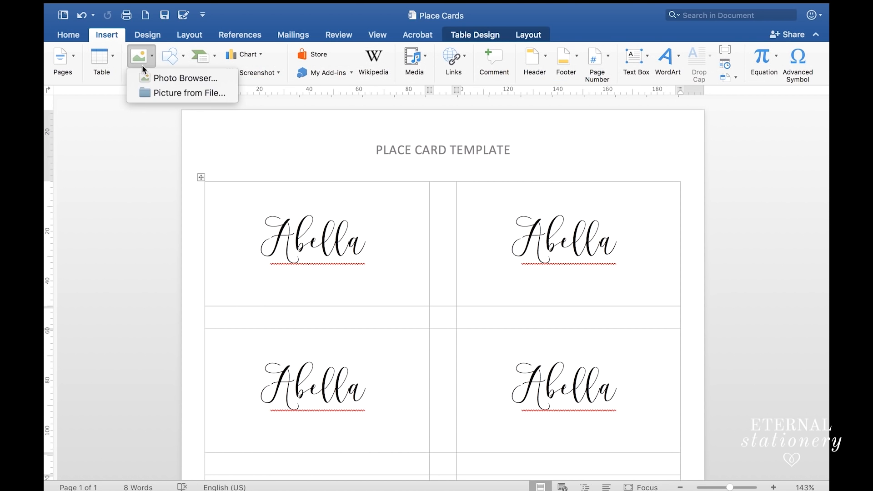
pyautogui.click(154, 93)
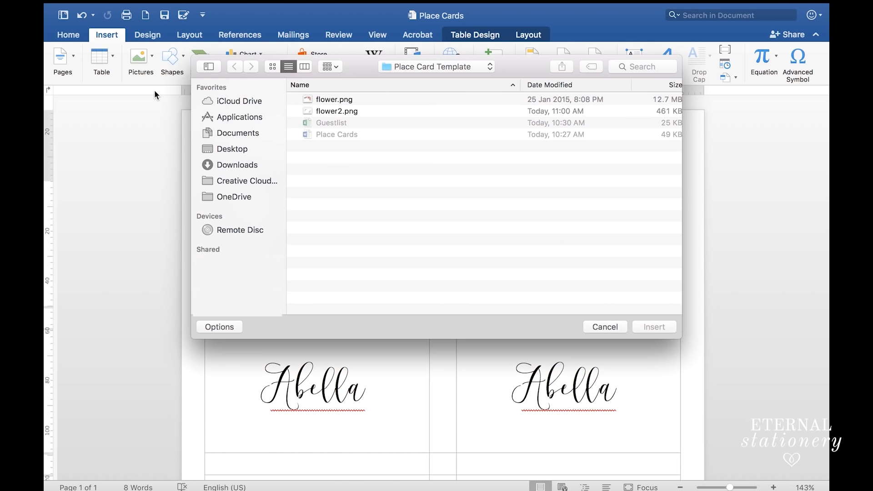
pyautogui.click(332, 113)
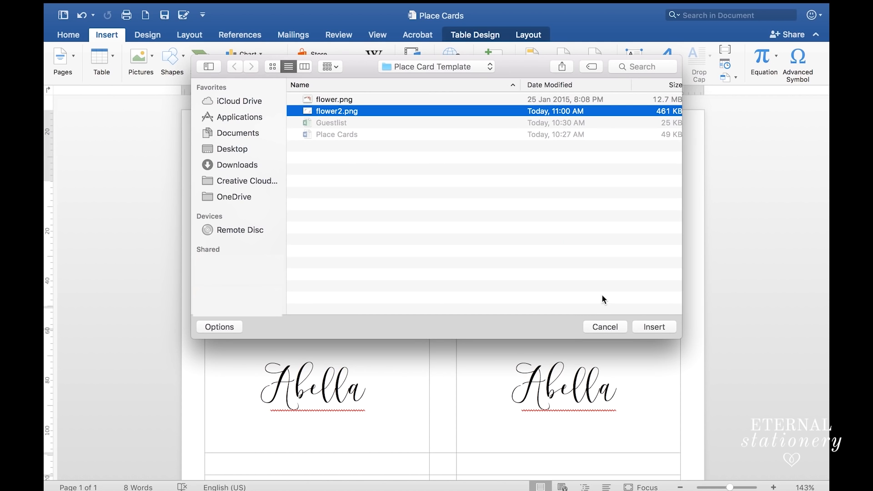
pyautogui.click(648, 327)
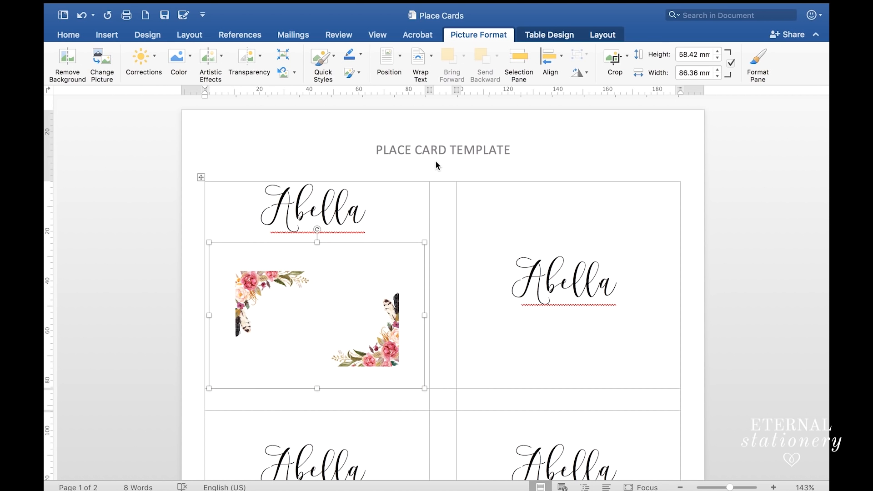
pyautogui.click(418, 58)
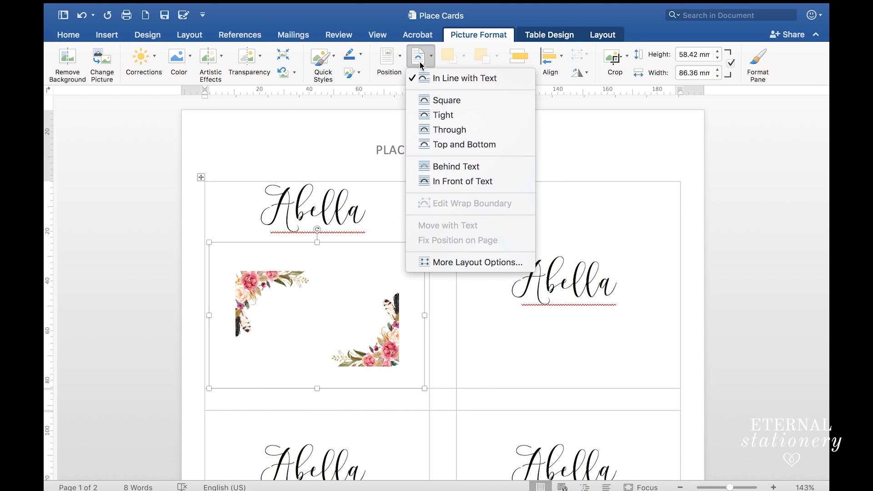
pyautogui.click(457, 181)
# Step: Scale the inserted flower picture to 100 % of its original height and width
pyautogui.rightClick(378, 276)
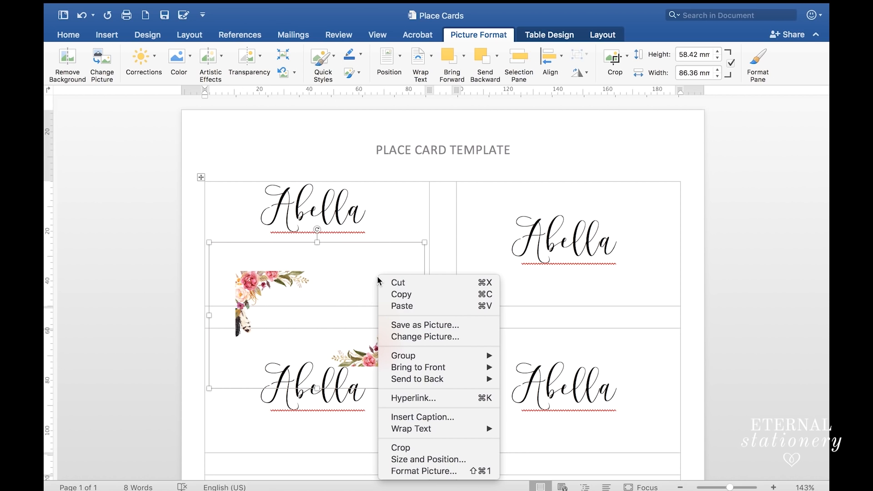
pyautogui.click(405, 459)
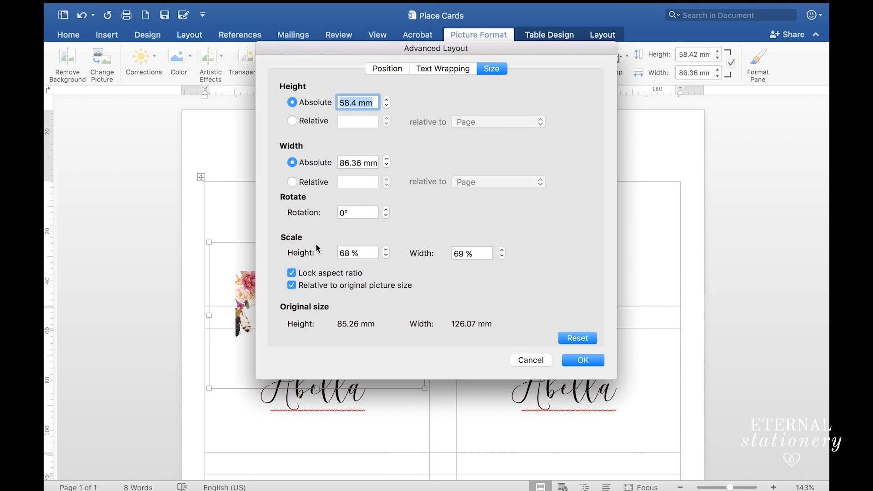
pyautogui.click(347, 253)
pyautogui.press('BackSpace')
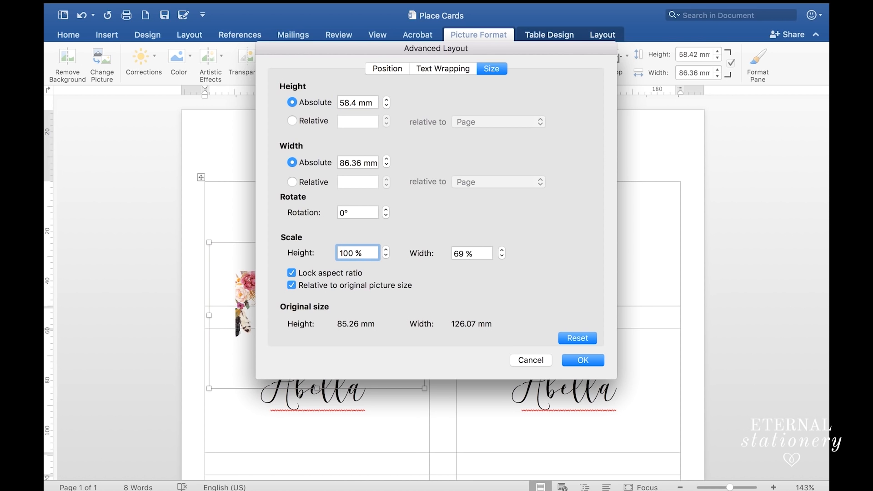
pyautogui.write('100')
pyautogui.press('Tab')
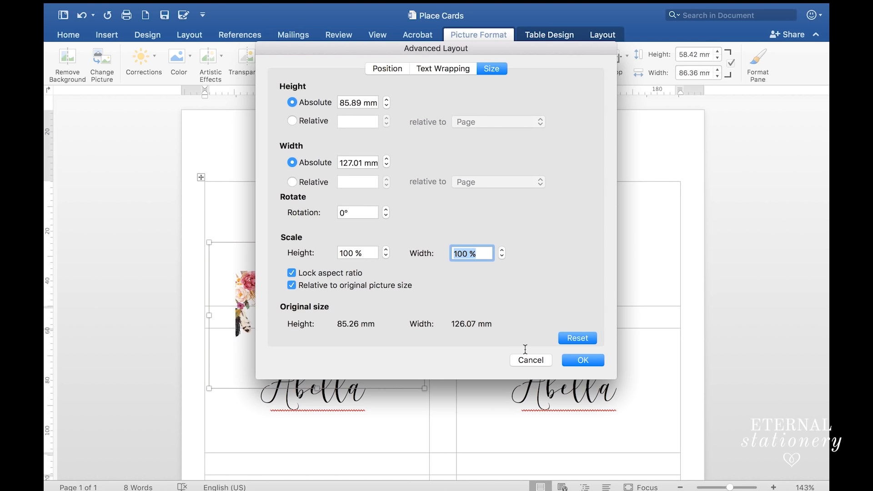
pyautogui.click(583, 361)
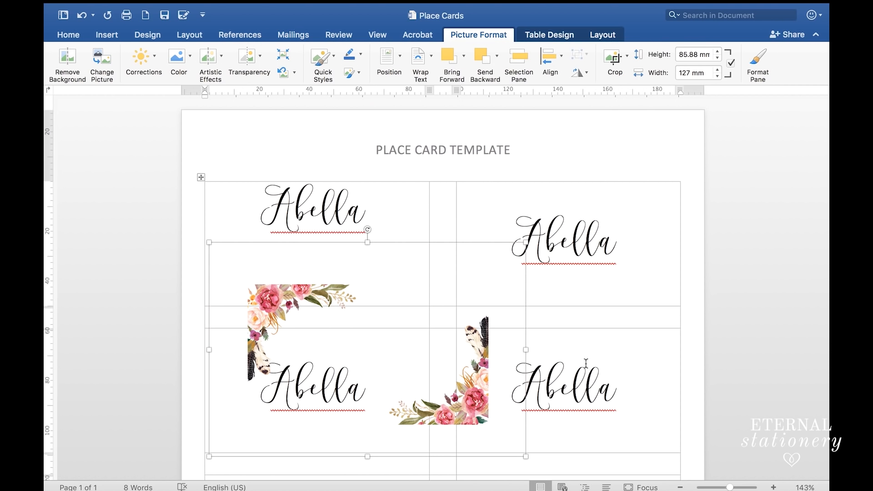
# Step: Move the flower picture over the first card so the flowers frame its corners, and set its wrapping to Behind Text
pyautogui.moveTo(487, 416); pyautogui.dragTo(441, 311)
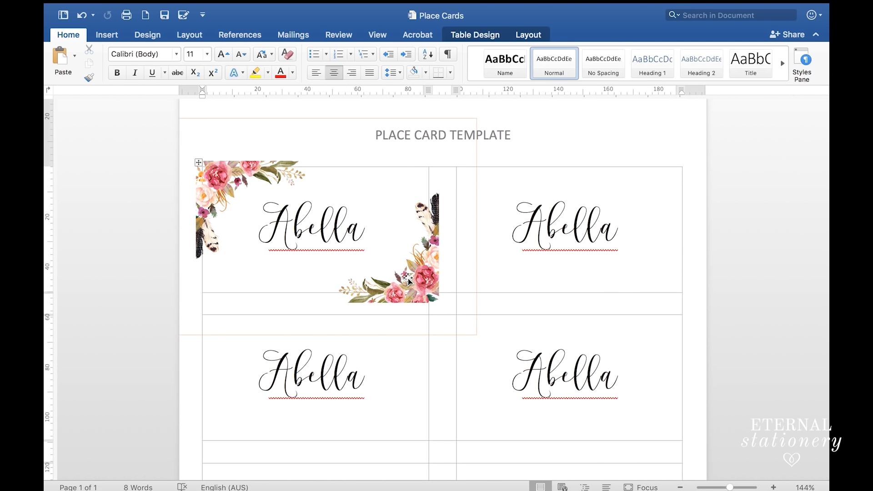
pyautogui.click(408, 280)
pyautogui.rightClick(408, 279)
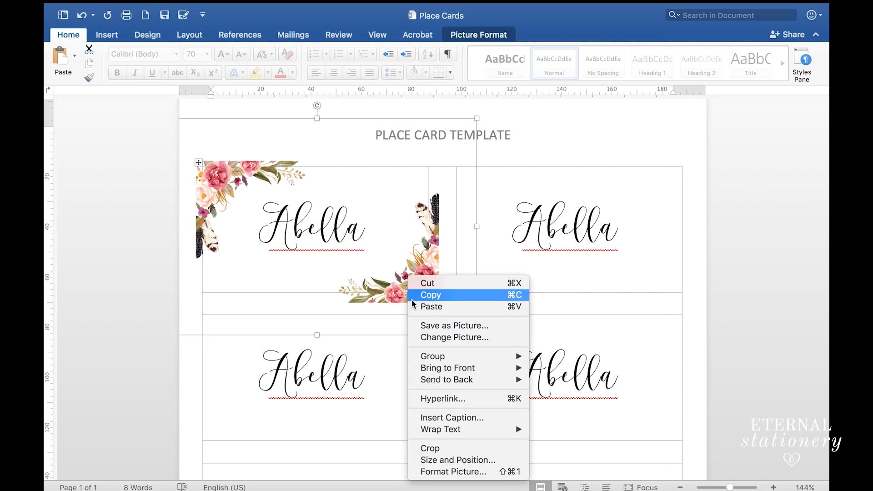
pyautogui.moveTo(445, 430)
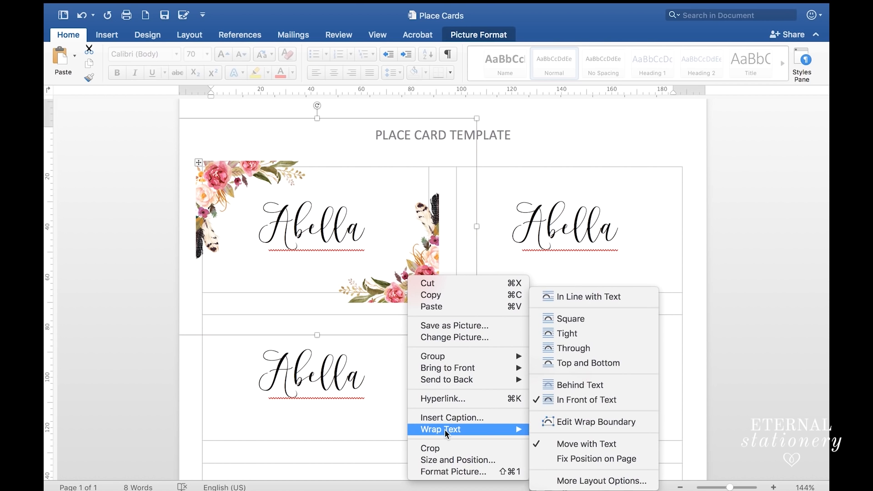
pyautogui.click(585, 386)
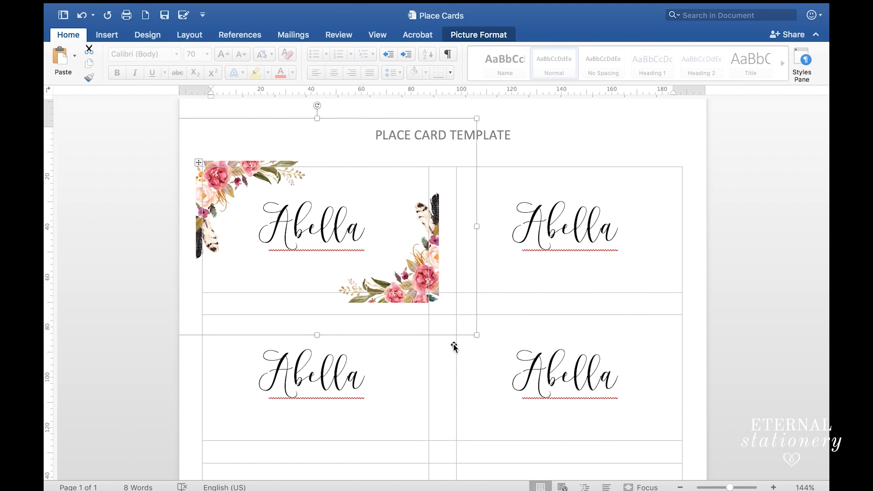
# Step: Paste copies of the flower picture and position them over the remaining cards so the flowers frame each name
pyautogui.click(443, 381)
pyautogui.hotkey('ctrl', 'v')
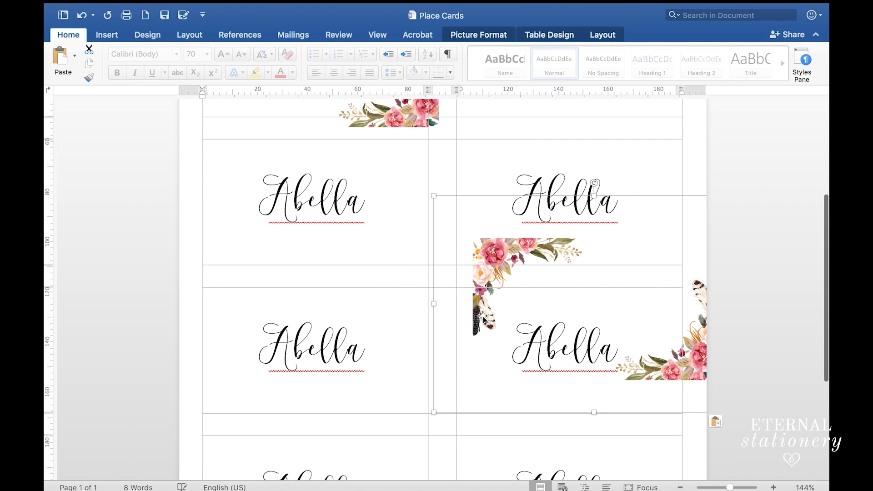
pyautogui.scroll(8, 483, 317)
pyautogui.click(488, 416)
pyautogui.moveTo(488, 416); pyautogui.dragTo(470, 171)
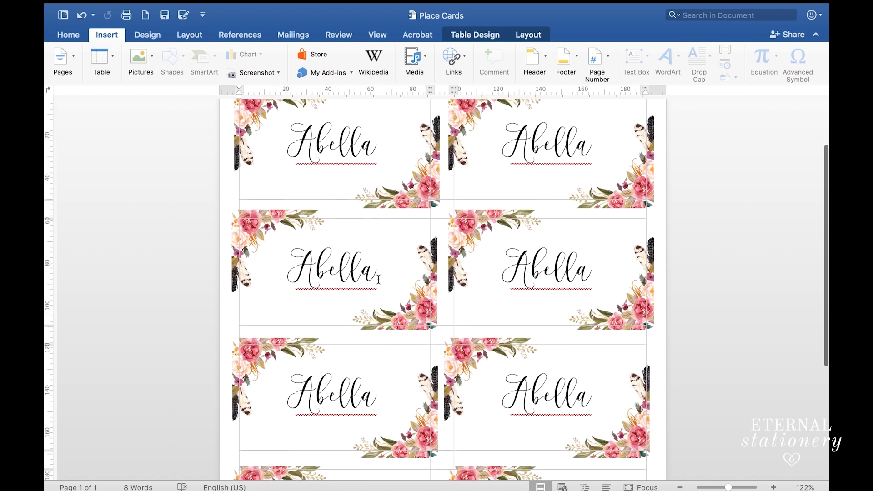
# Step: Select the sample name on the first card and attach the existing Guestlist file as the mail-merge recipient list
pyautogui.scroll(-5, 378, 279)
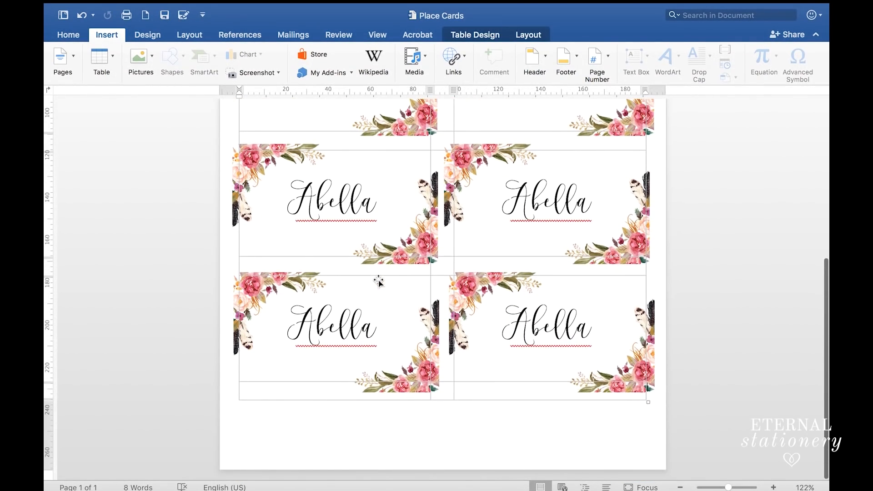
pyautogui.scroll(6, 378, 280)
pyautogui.scroll(5, 378, 279)
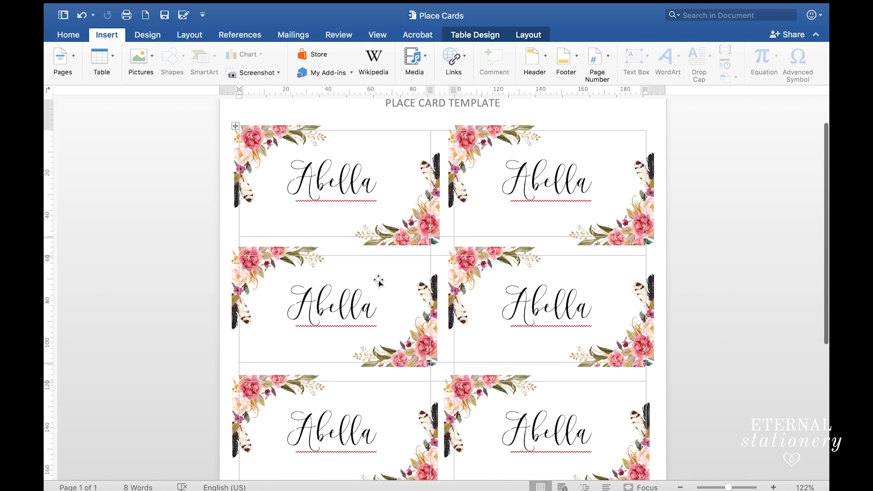
pyautogui.click(370, 214)
pyautogui.doubleClick(370, 213)
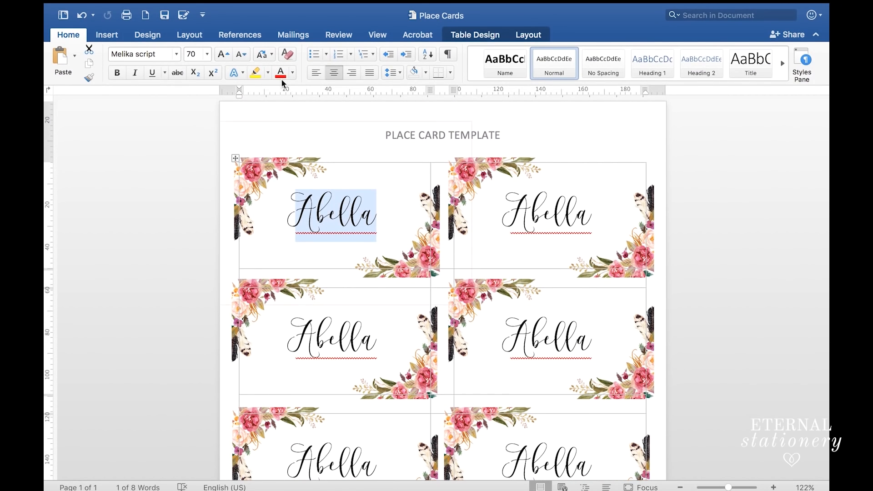
pyautogui.click(282, 36)
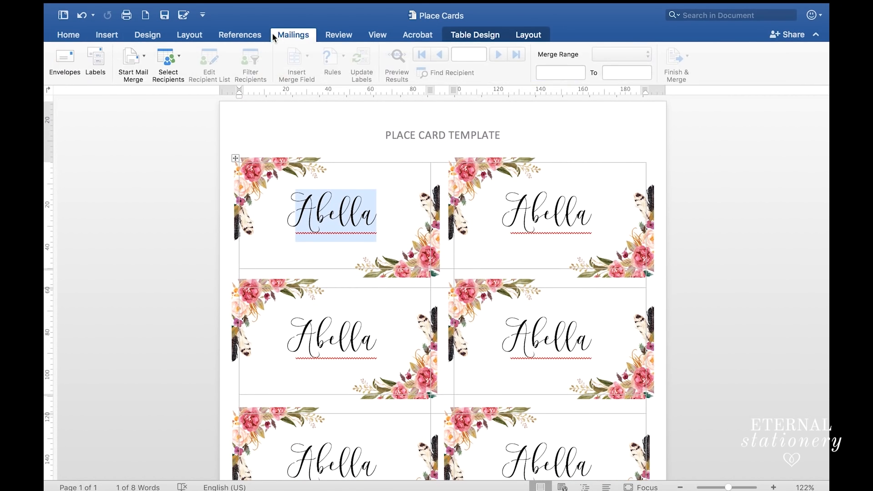
pyautogui.click(177, 64)
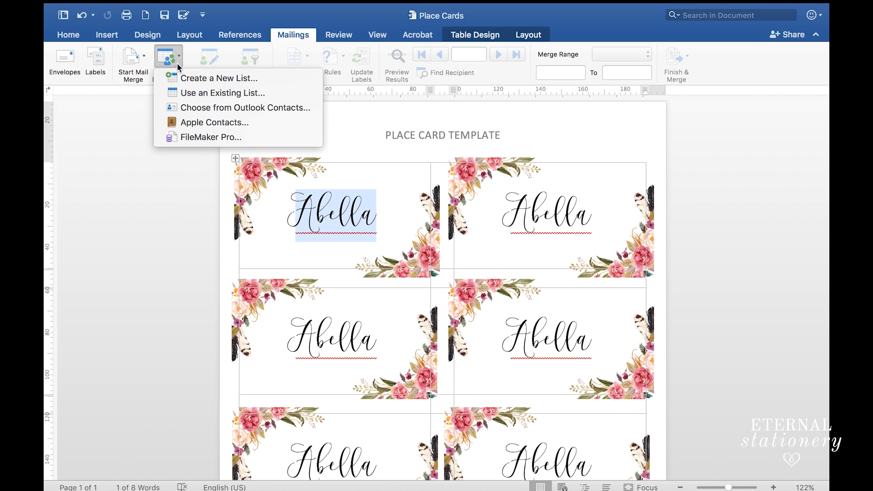
pyautogui.click(188, 94)
pyautogui.doubleClick(340, 147)
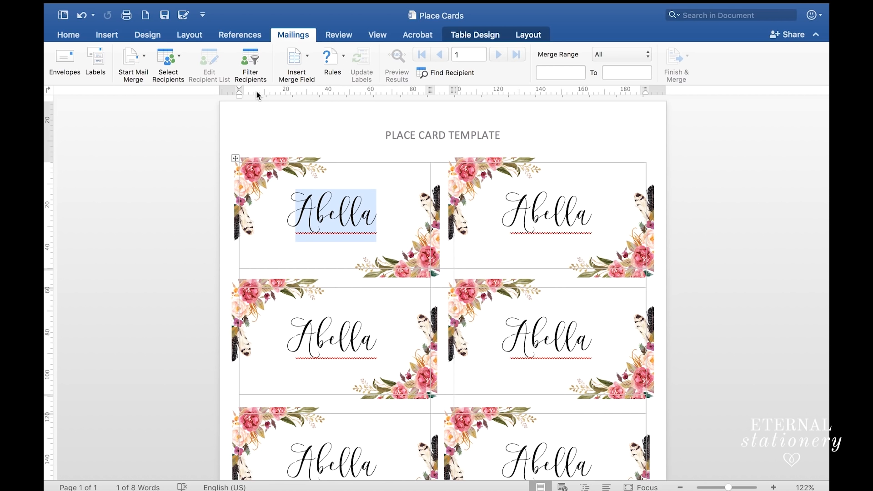
# Step: Replace the selected sample name on the first card with the Names merge field and dismiss the preview notice
pyautogui.click(300, 59)
pyautogui.click(308, 79)
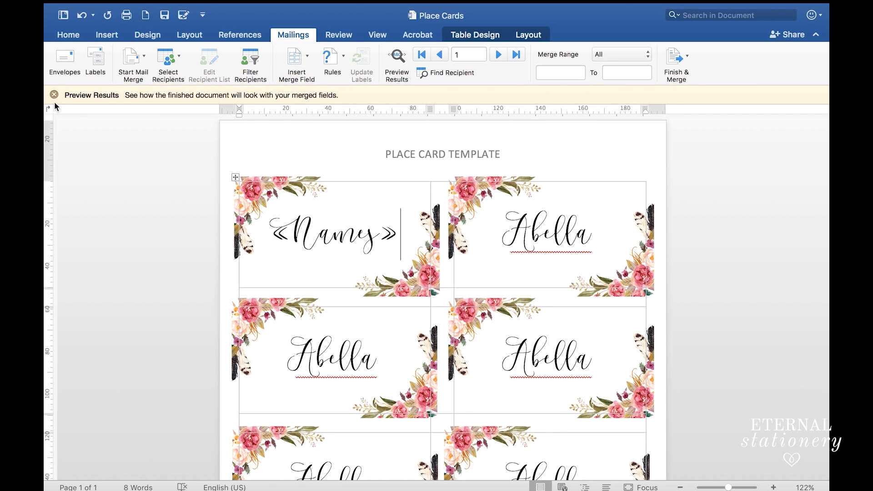
pyautogui.click(54, 95)
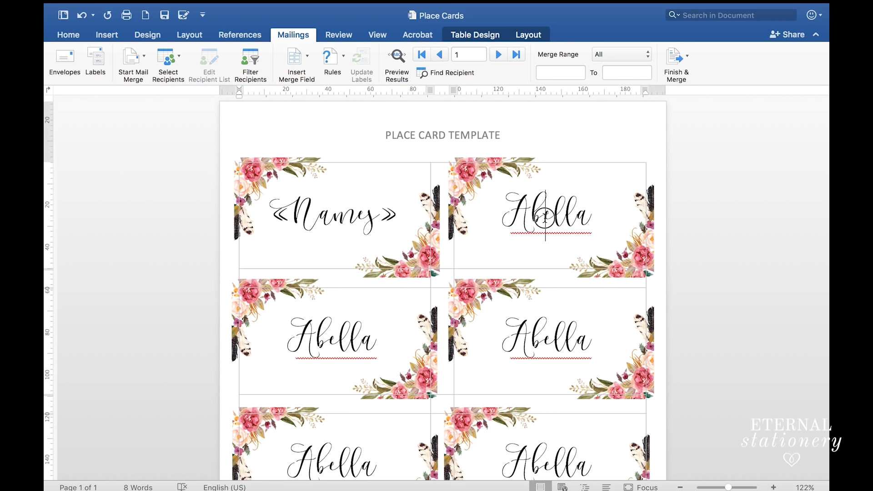
# Step: Replace the sample name on the second card of the first row with a Next Record rule followed by the Names merge field
pyautogui.doubleClick(546, 222)
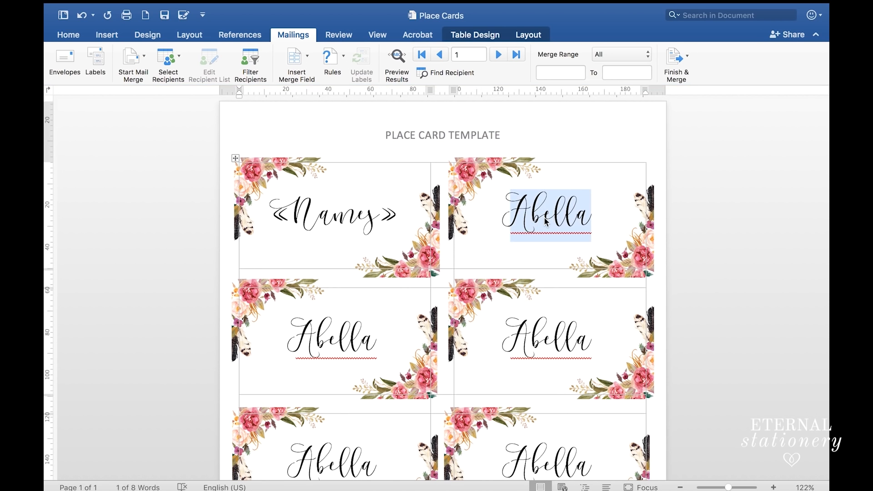
pyautogui.click(331, 56)
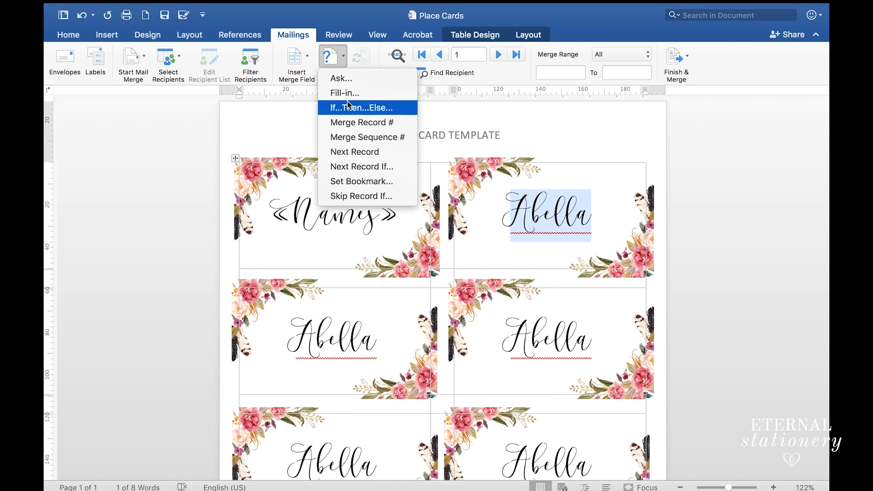
pyautogui.click(364, 155)
pyautogui.click(301, 58)
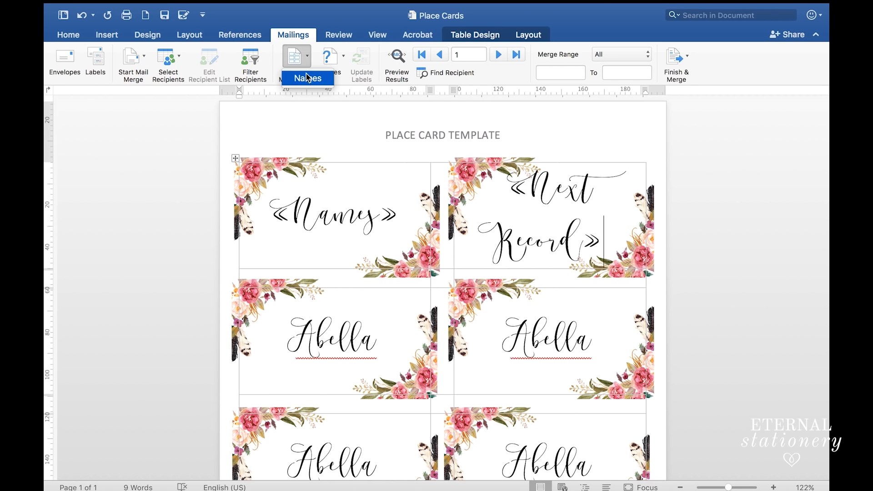
pyautogui.click(308, 78)
# Step: Format only the Next Record rule text on the second card in Calibri at size 8
pyautogui.moveTo(568, 242); pyautogui.dragTo(507, 194)
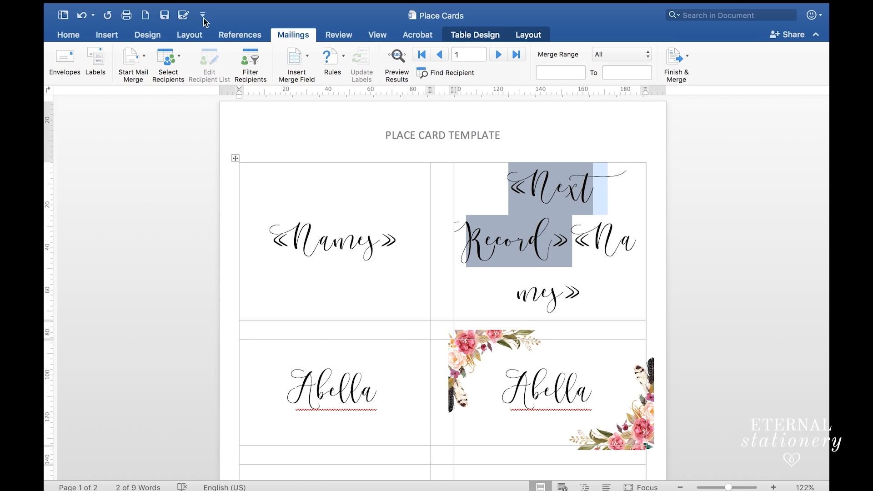
pyautogui.click(76, 39)
pyautogui.click(75, 36)
pyautogui.click(79, 38)
pyautogui.click(145, 53)
pyautogui.write('Calibri')
pyautogui.press('Return')
pyautogui.click(196, 55)
pyautogui.press('Return')
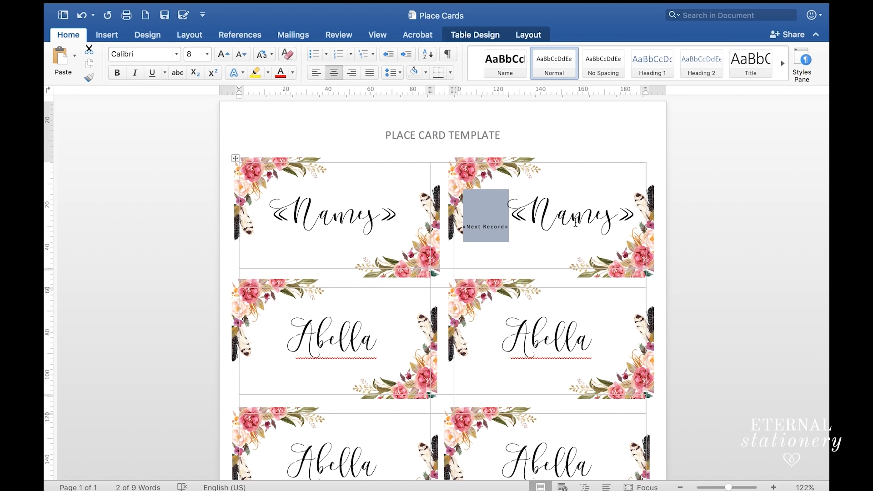
# Step: Copy the Next Record rule together with the Names field and paste it over both sample names in the second row
pyautogui.moveTo(636, 215); pyautogui.dragTo(477, 224)
pyautogui.hotkey('ctrl', 'c')
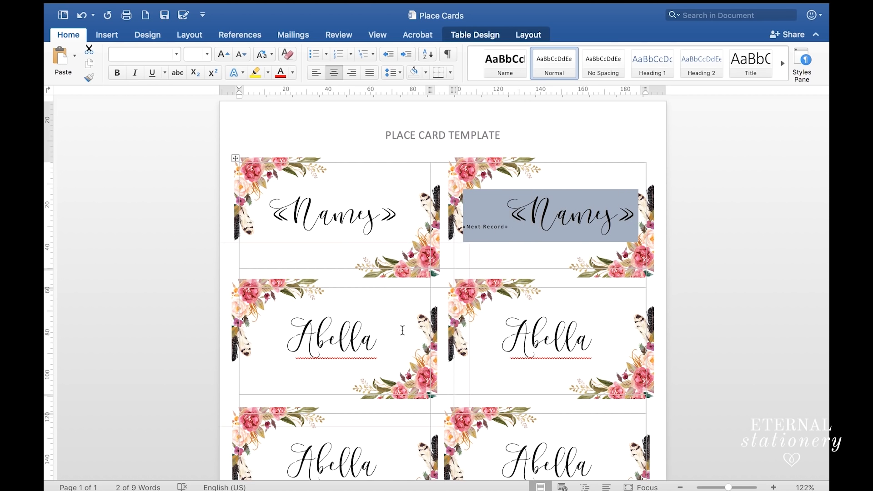
pyautogui.doubleClick(337, 341)
pyautogui.hotkey('ctrl', 'v')
pyautogui.doubleClick(529, 354)
pyautogui.hotkey('ctrl', 'v')
# Step: Paste the copied Next Record rule and Names field over the sample names on the third- and fourth-row cards
pyautogui.scroll(-3, 380, 371)
pyautogui.doubleClick(364, 377)
pyautogui.hotkey('ctrl', 'v')
pyautogui.doubleClick(543, 385)
pyautogui.hotkey('ctrl', 'v')
pyautogui.scroll(-4, 437, 291)
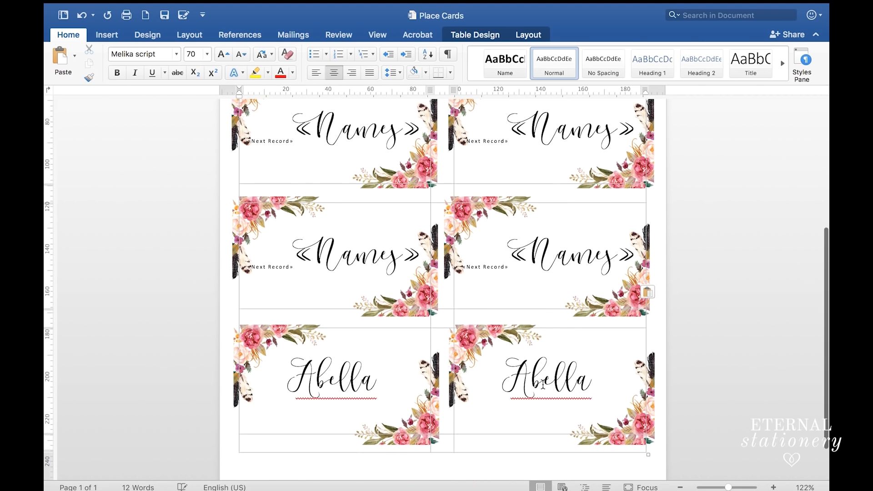
pyautogui.doubleClick(341, 375)
pyautogui.hotkey('ctrl', 'v')
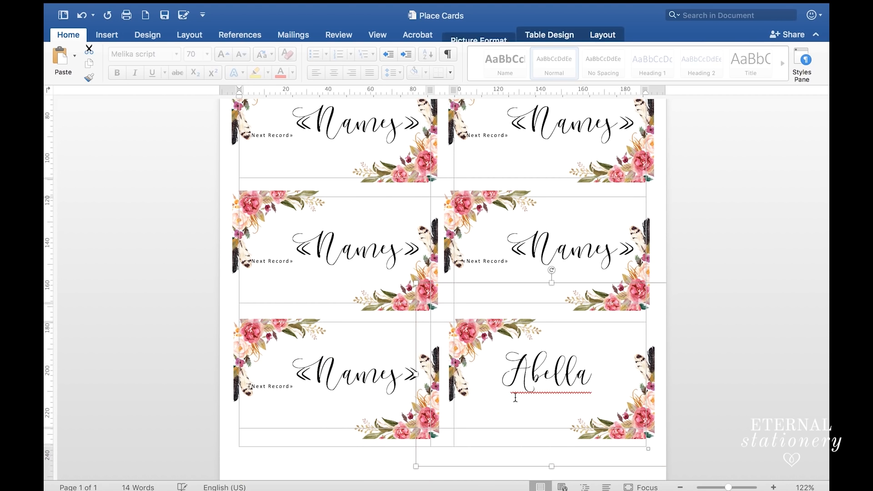
pyautogui.doubleClick(536, 382)
pyautogui.hotkey('ctrl', 'v')
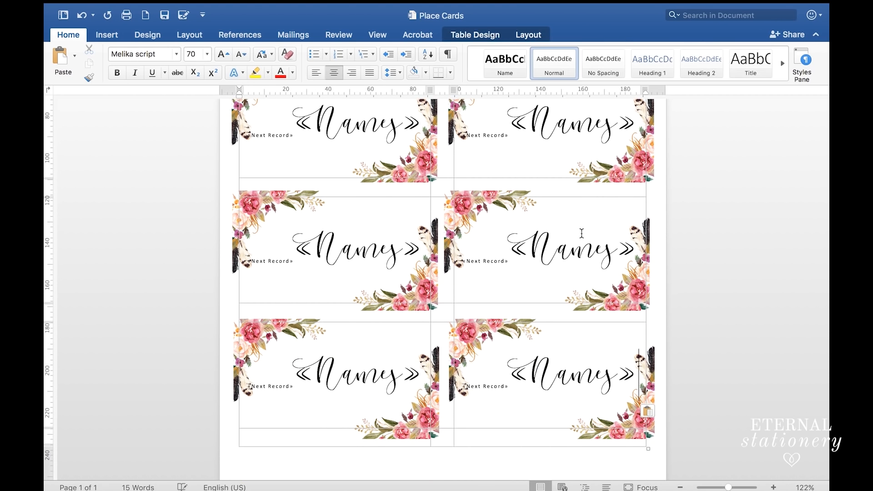
# Step: Preview the mail-merge results and check the guest names on all the cards
pyautogui.click(304, 37)
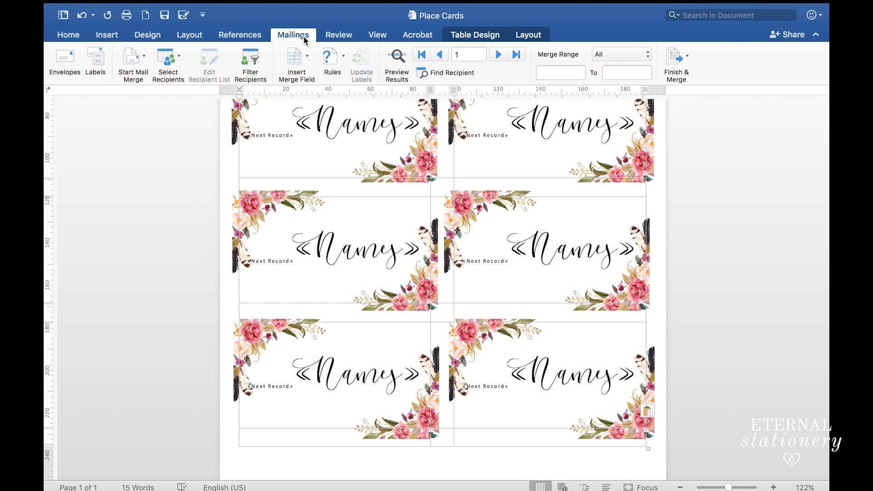
pyautogui.click(396, 62)
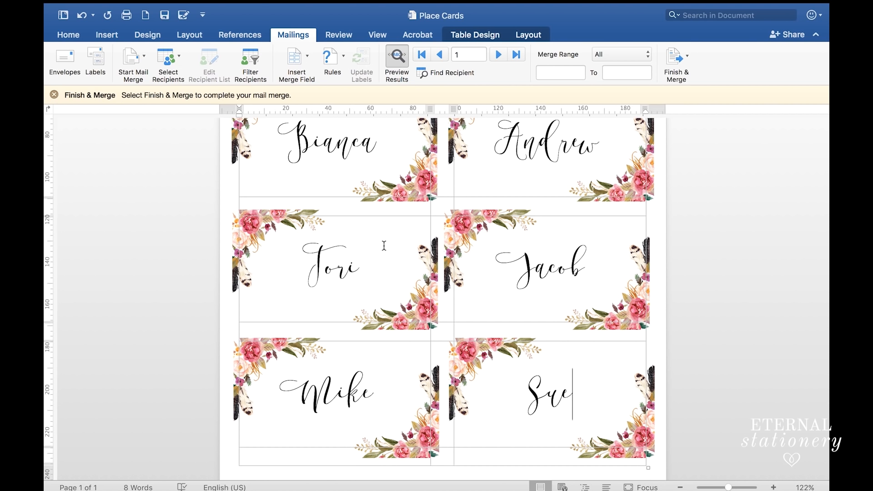
pyautogui.scroll(-2, 384, 245)
pyautogui.scroll(6, 383, 245)
pyautogui.scroll(3, 384, 246)
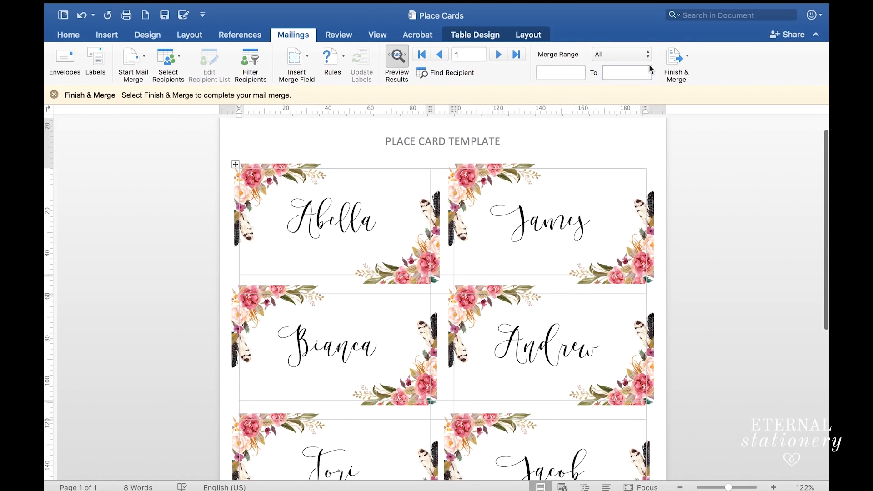
# Step: Finish the merge into an editable document of individual records and look through its pages
pyautogui.click(675, 56)
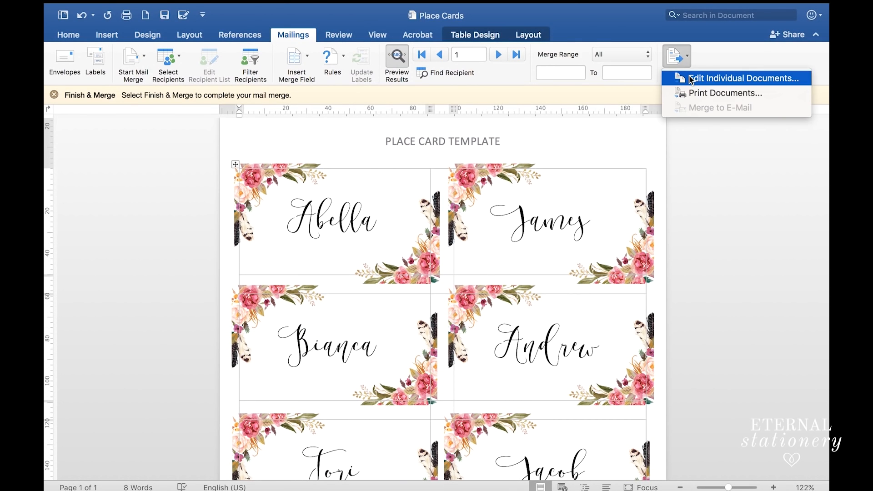
pyautogui.click(692, 79)
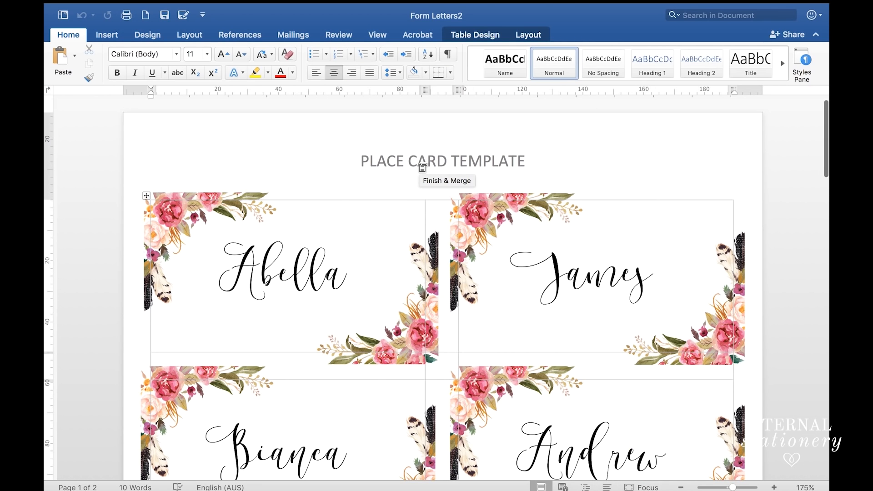
pyautogui.scroll(-10, 423, 167)
pyautogui.scroll(-10, 420, 165)
pyautogui.scroll(-10, 420, 165)
pyautogui.scroll(-10, 419, 165)
pyautogui.scroll(-10, 419, 164)
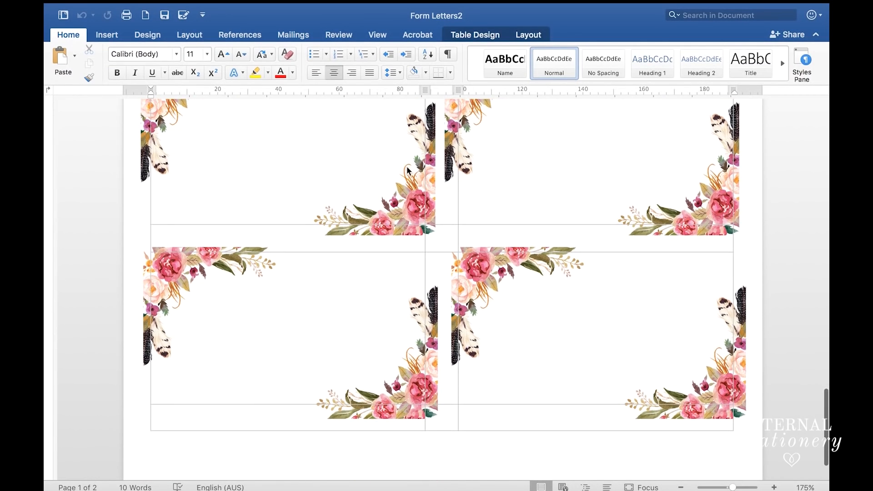